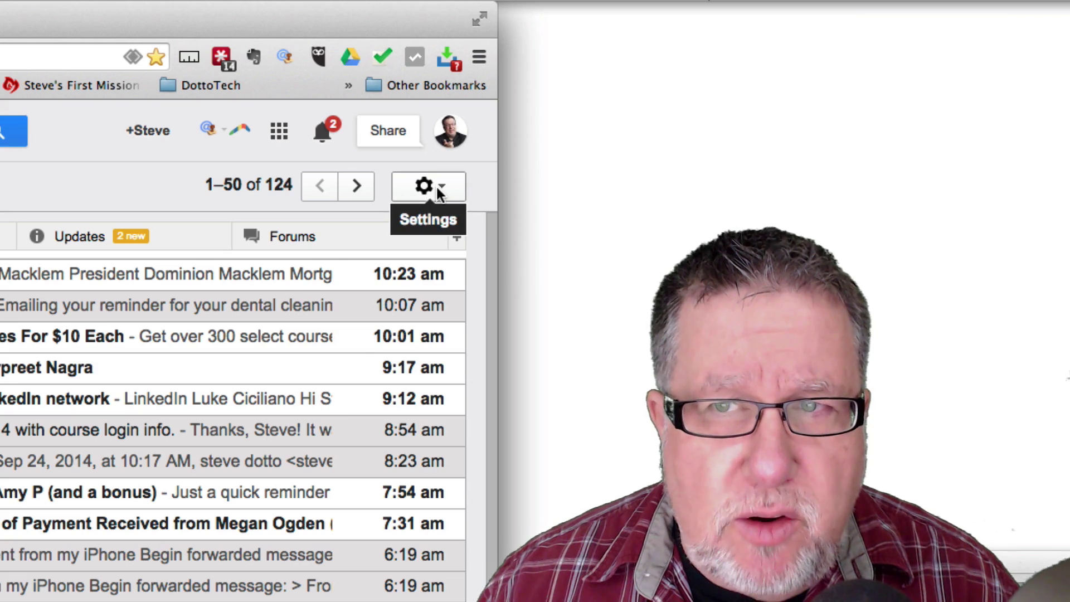
Open Gmail's full Settings page from the gear menu, landing on General.
left_click(465, 182)
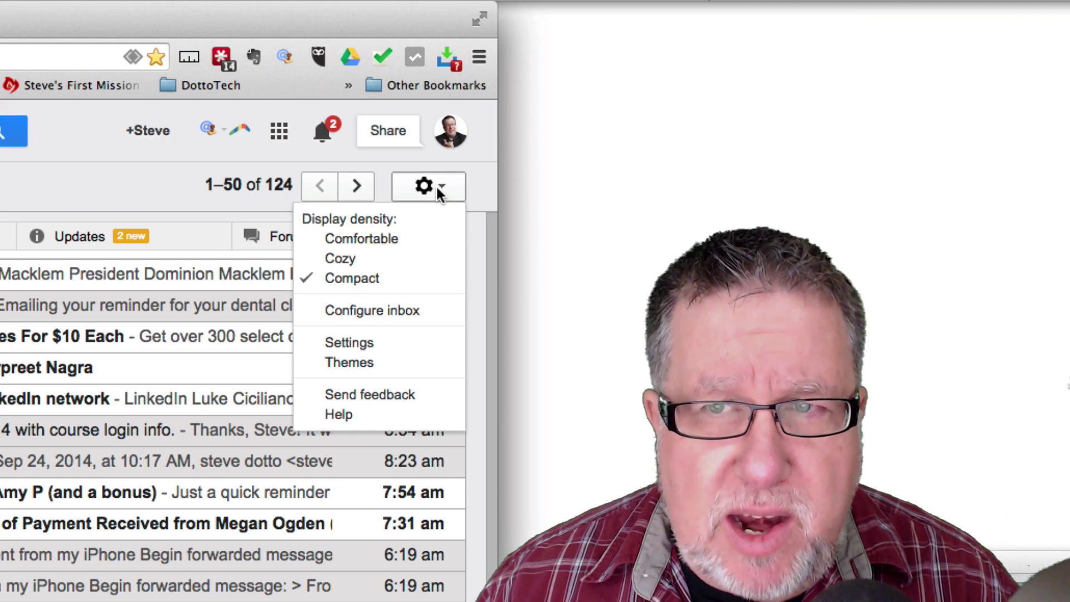
left_click(362, 344)
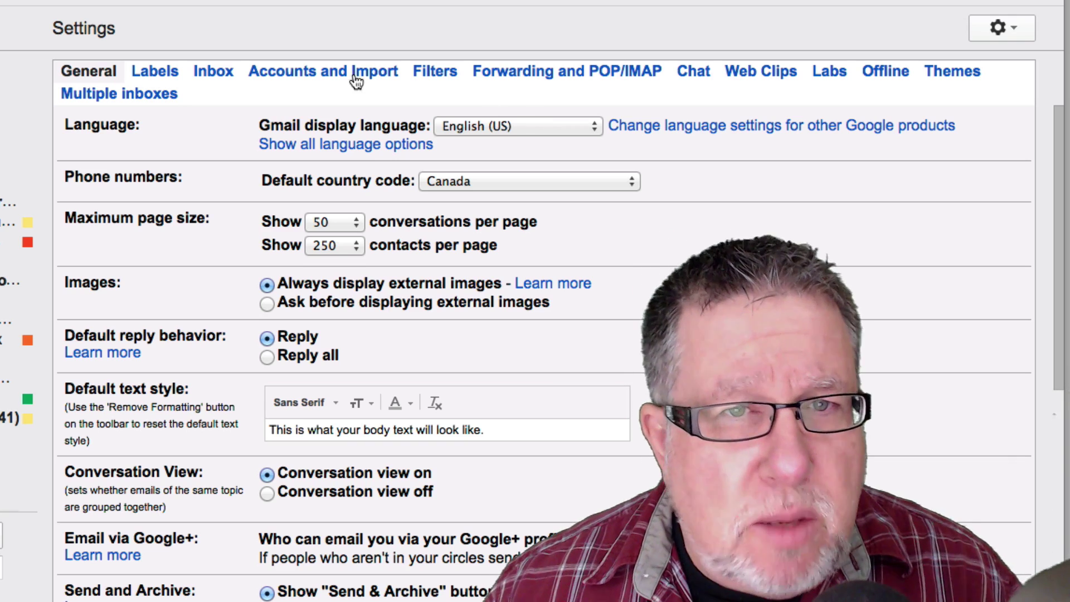
Go via Accounts and Import to Labs, listing Apps Search and Canned Responses.
left_click(315, 69)
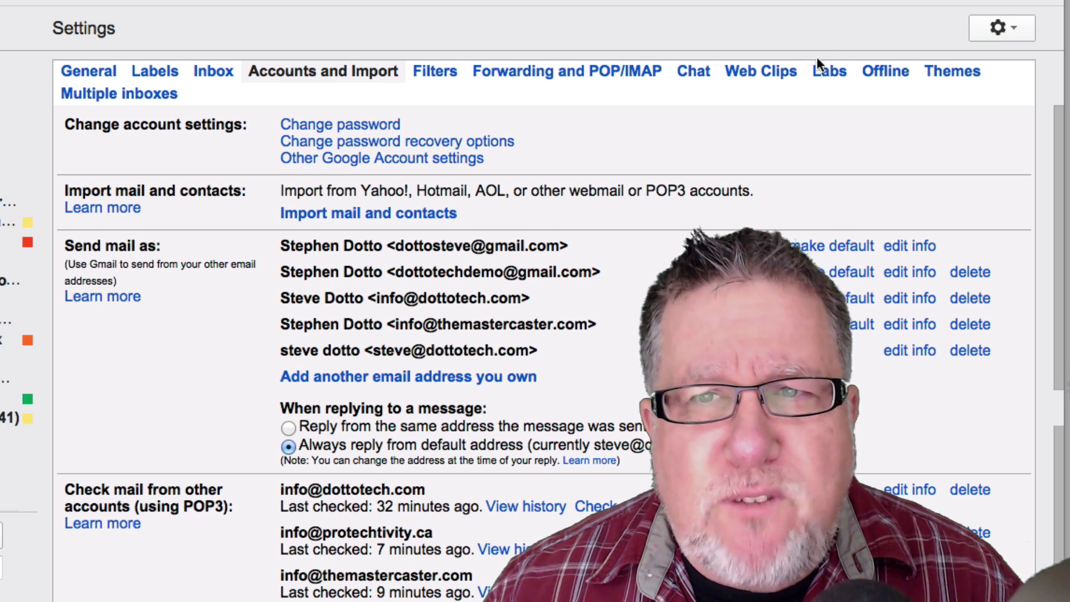
left_click(823, 70)
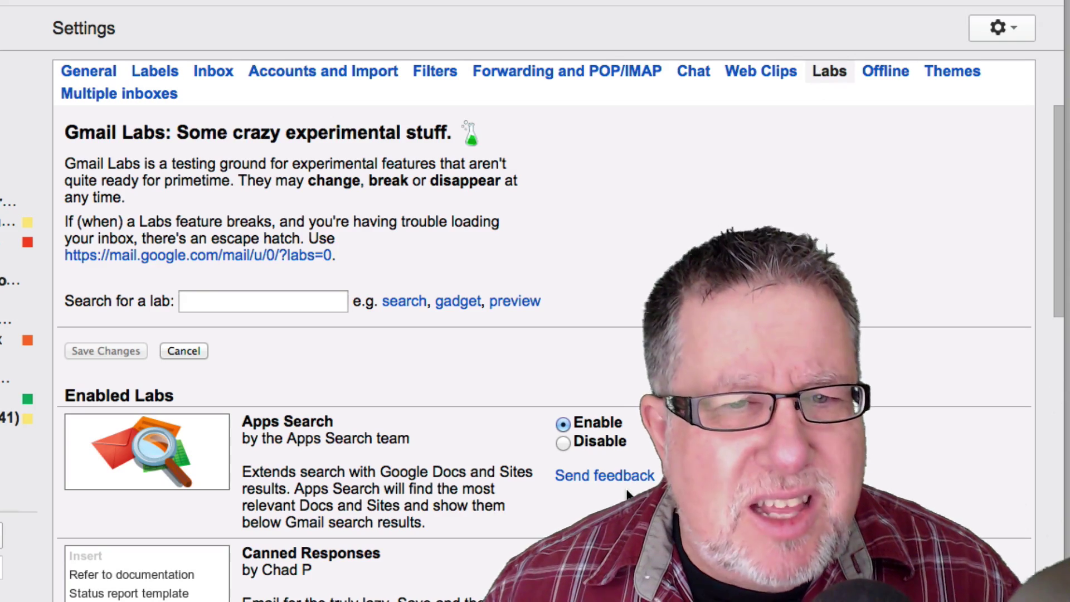
scroll(627, 496, "down", 3)
scroll(627, 494, "down", 2)
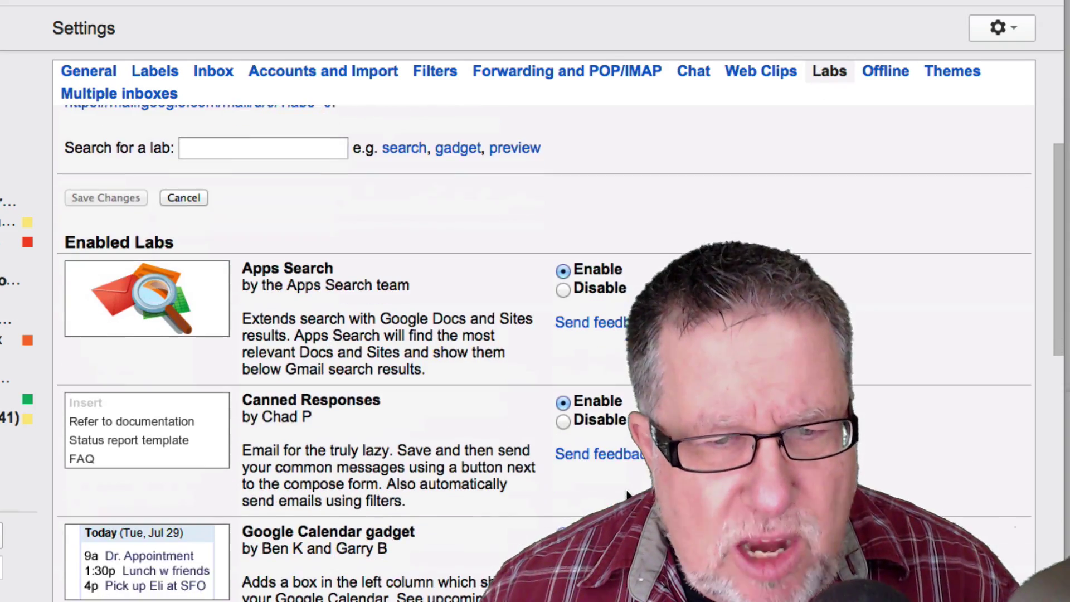
scroll(479, 569, "down", 3)
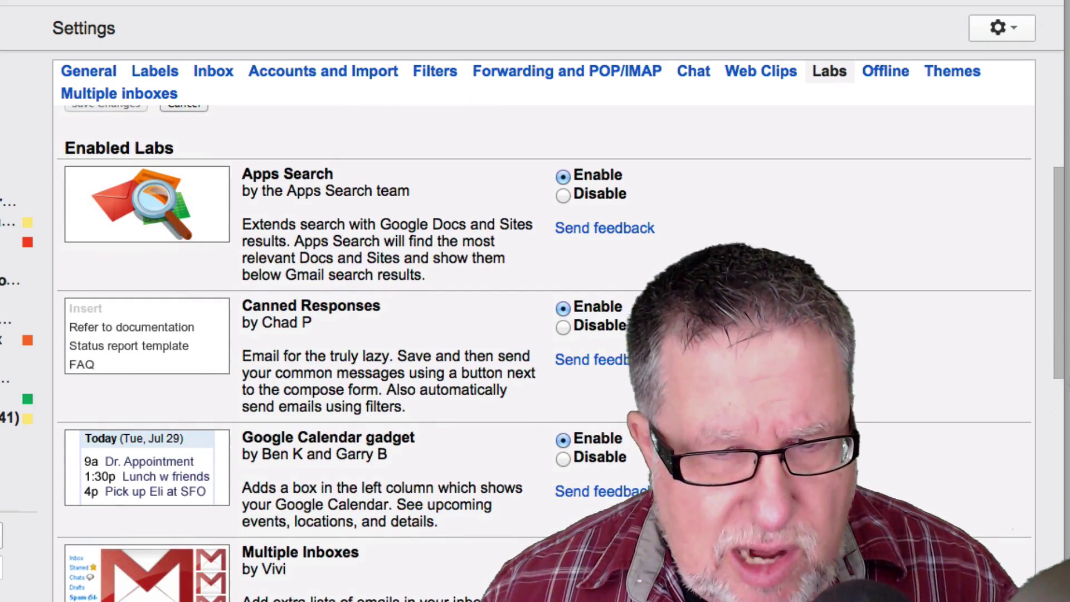
scroll(478, 569, "down", 3)
scroll(479, 569, "down", 5)
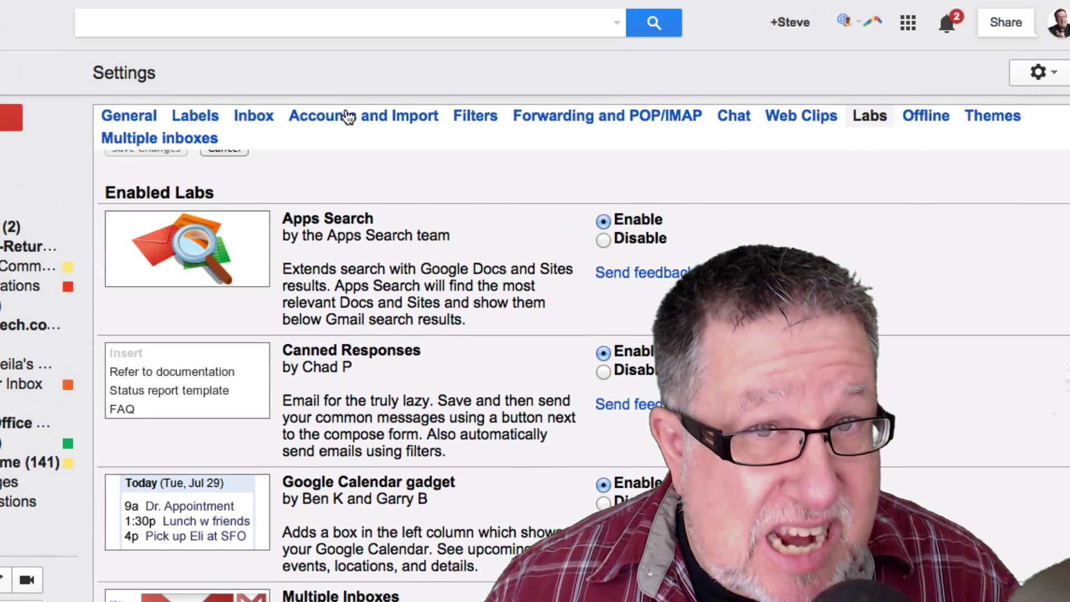
Open the 'Add a POP3 mail account you own' window from Accounts and Import.
left_click(347, 115)
scroll(583, 333, "down", 1)
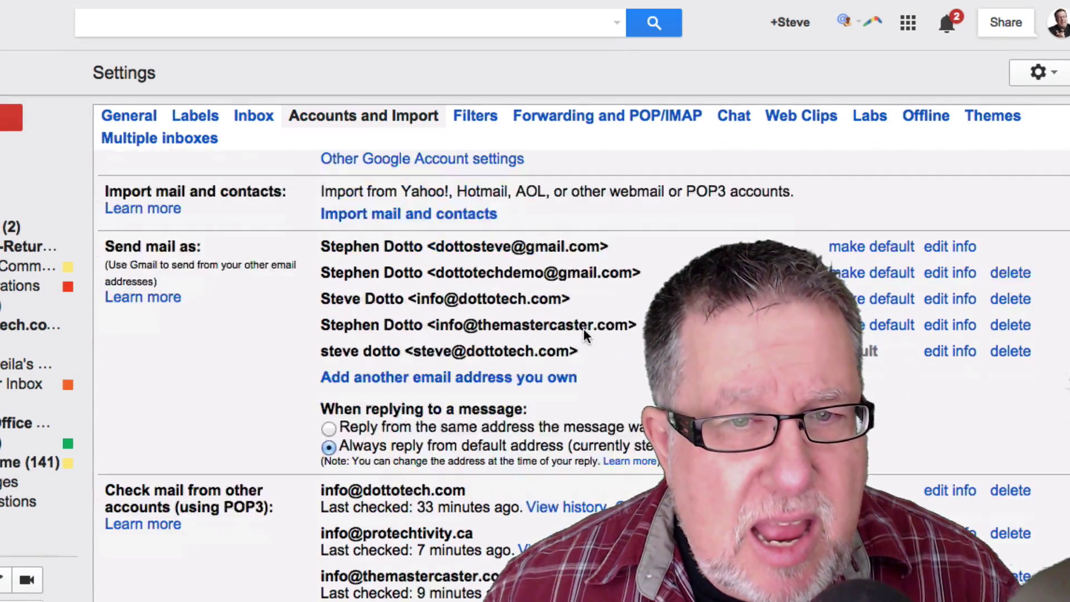
scroll(583, 333, "down", 3)
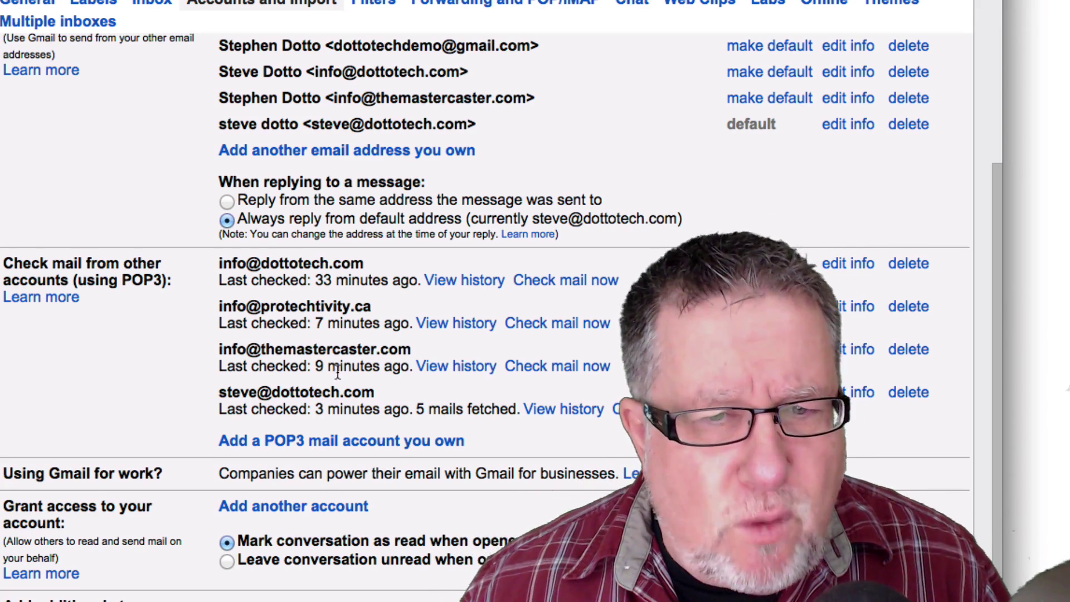
left_click(346, 442)
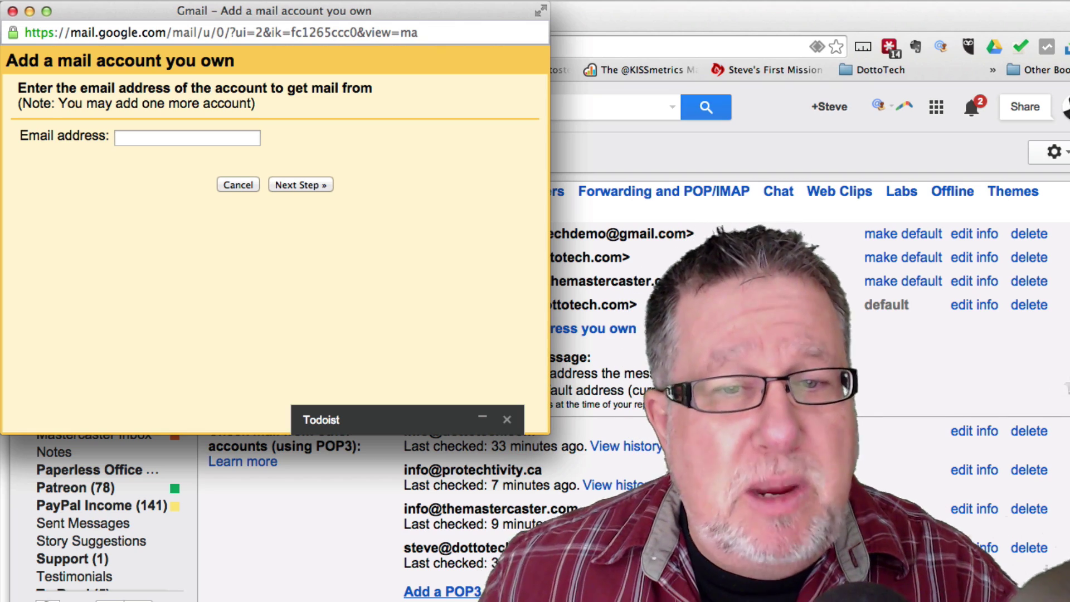
Close the add-mail-account window and return to the Inbox.
left_click(12, 11)
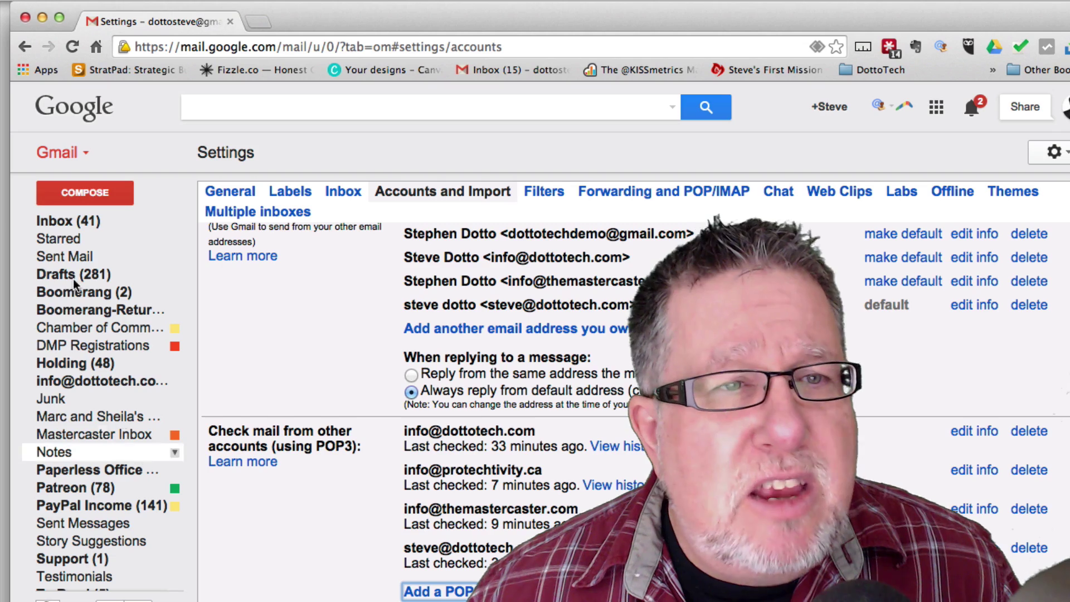
left_click(65, 226)
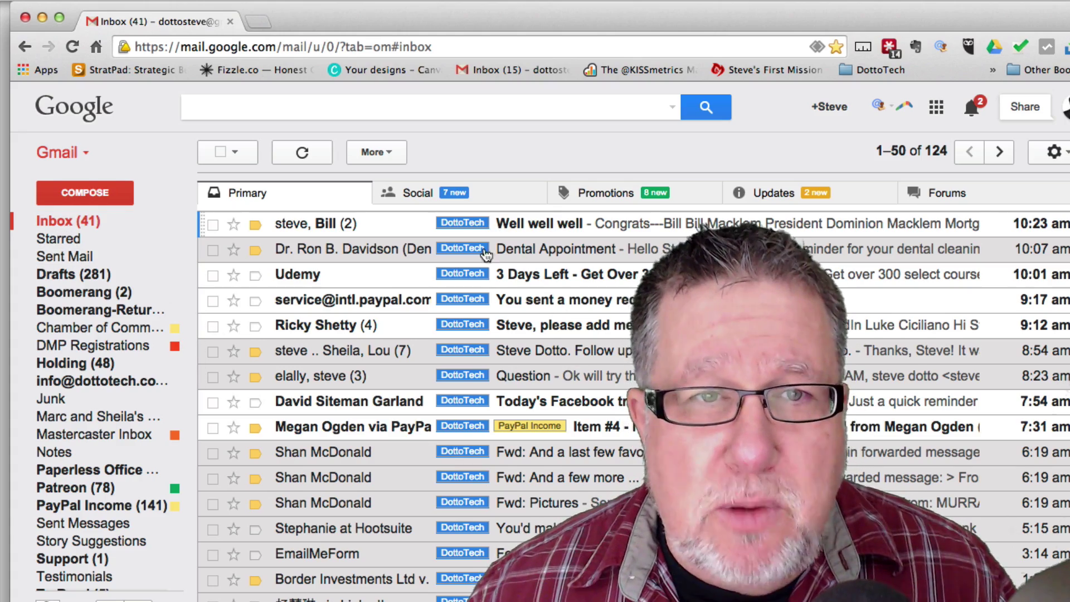
scroll(334, 385, "down", 5)
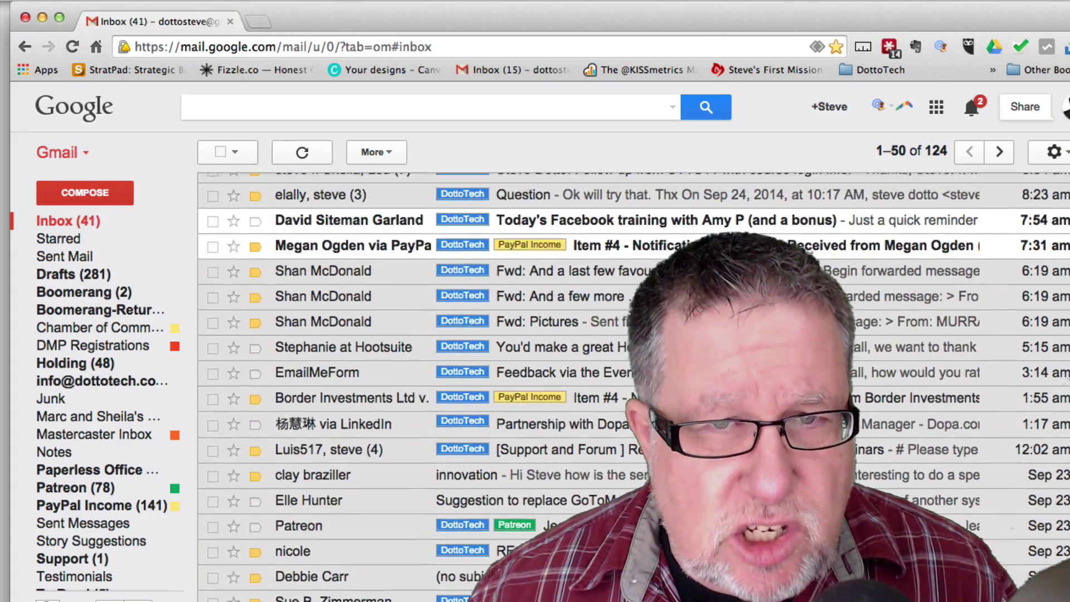
scroll(334, 385, "up", 2)
scroll(501, 459, "up", 1)
scroll(507, 466, "up", 3)
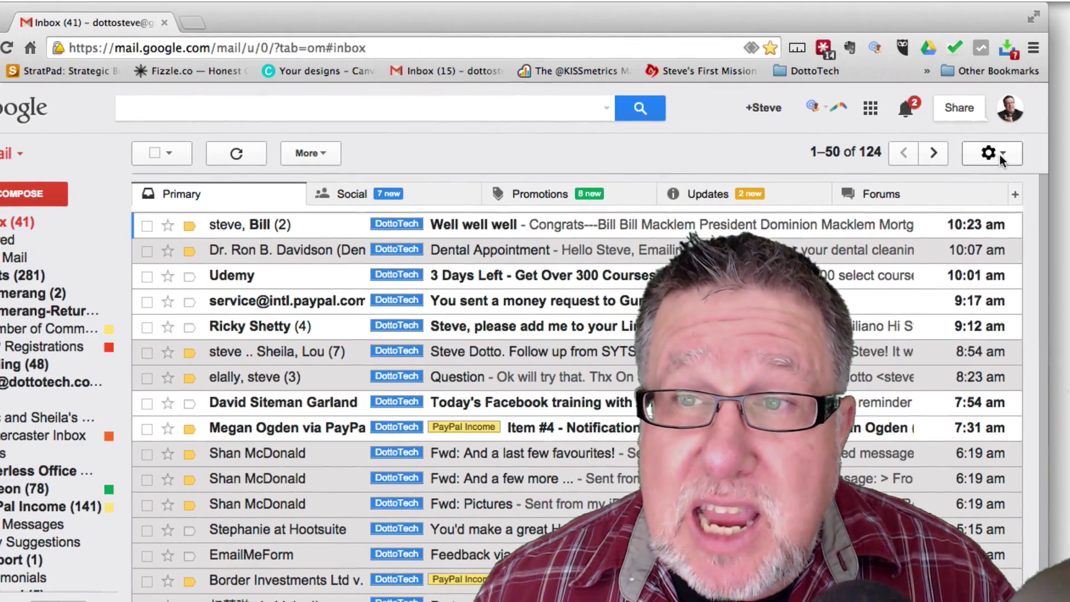
Reopen General settings, set Conversation View off, and save the changes.
left_click(989, 152)
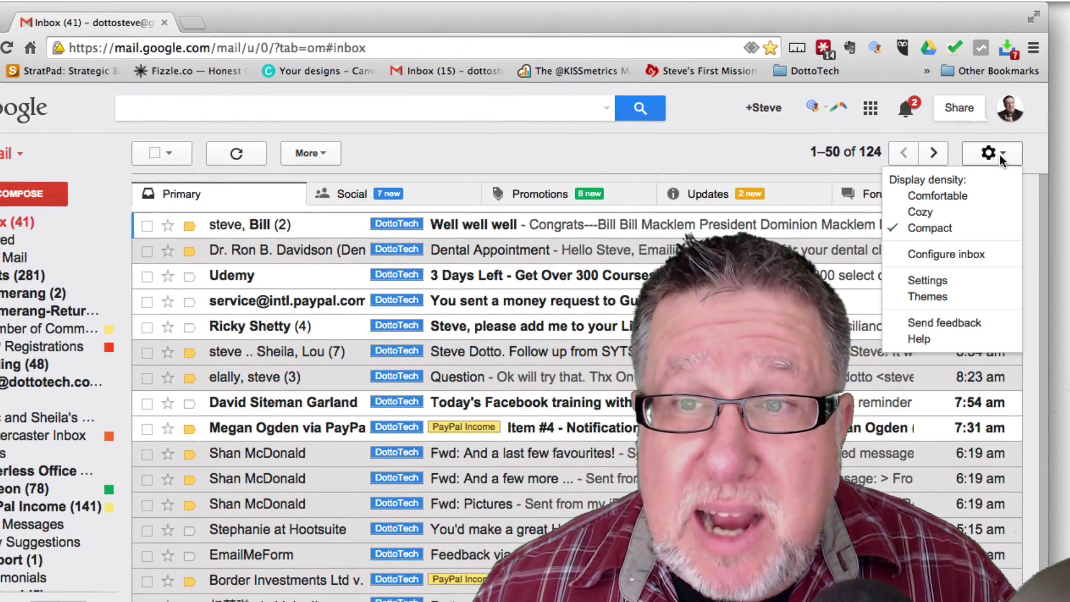
left_click(928, 281)
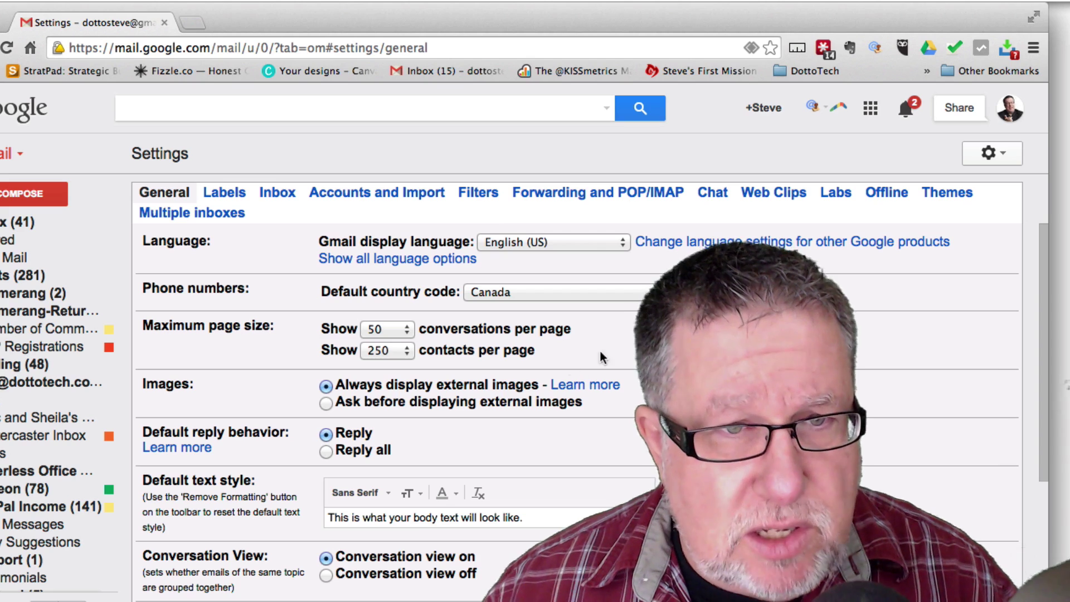
scroll(472, 495, "down", 3)
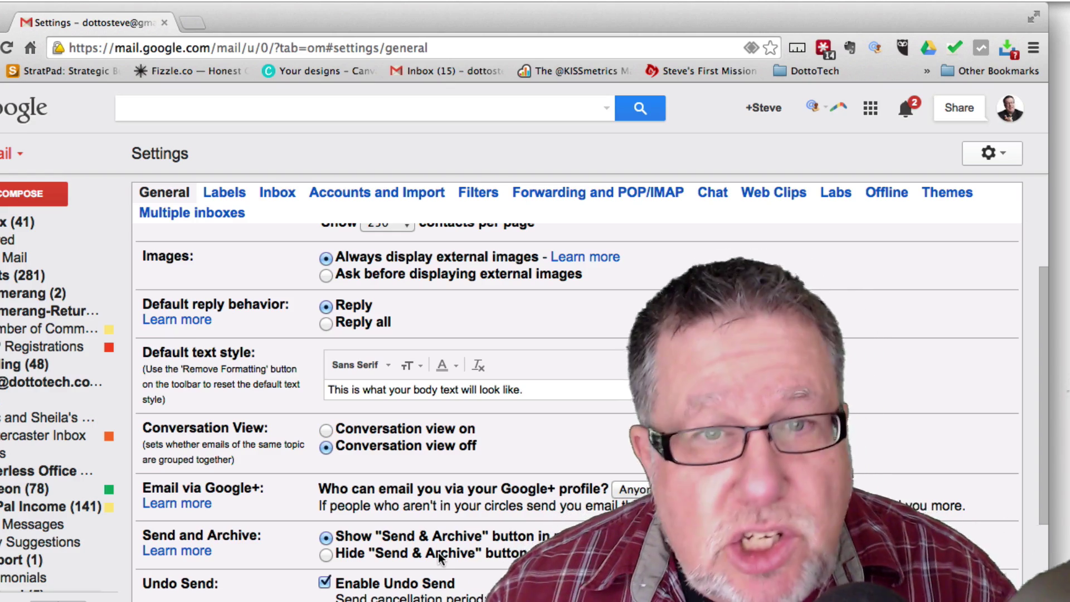
scroll(438, 553, "down", 4)
scroll(350, 331, "down", 10)
scroll(311, 238, "down", 5)
scroll(312, 239, "down", 5)
scroll(312, 239, "down", 4)
scroll(312, 239, "down", 2)
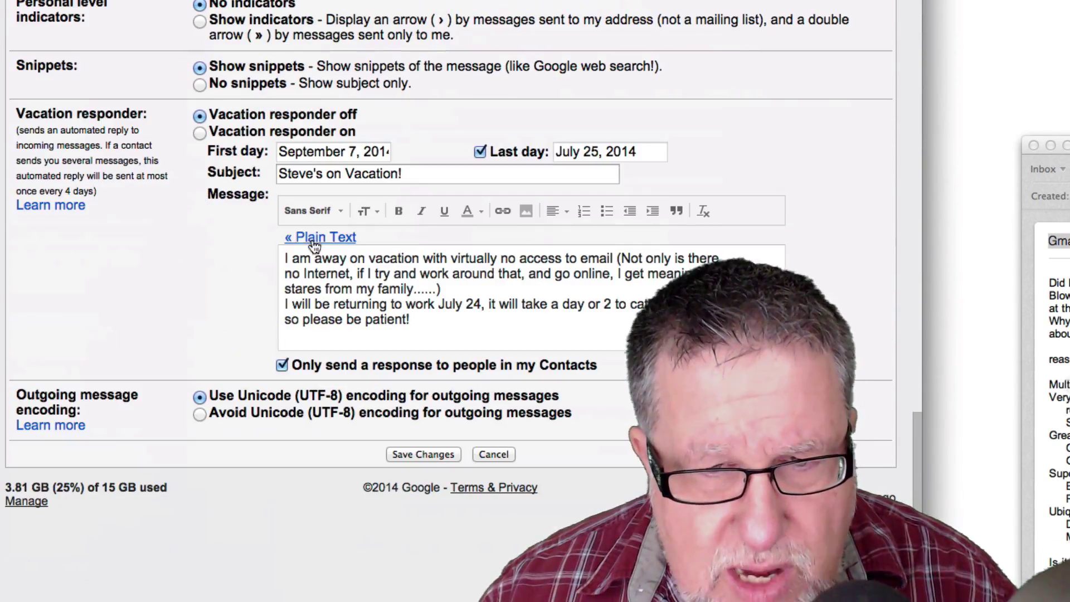
left_click(421, 454)
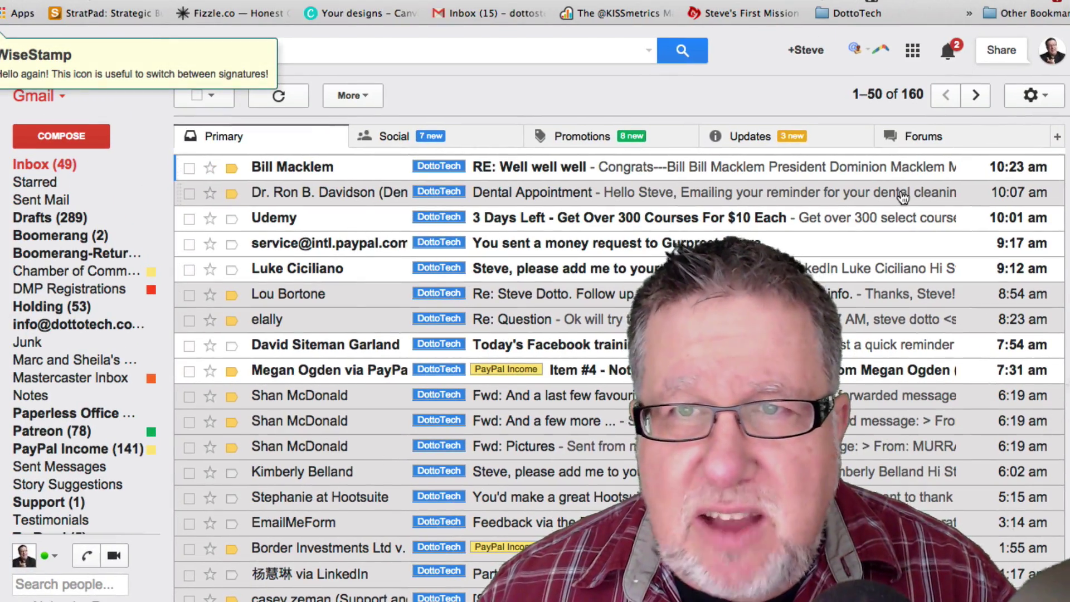
scroll(897, 208, "down", 5)
scroll(898, 207, "down", 1)
scroll(897, 207, "down", 2)
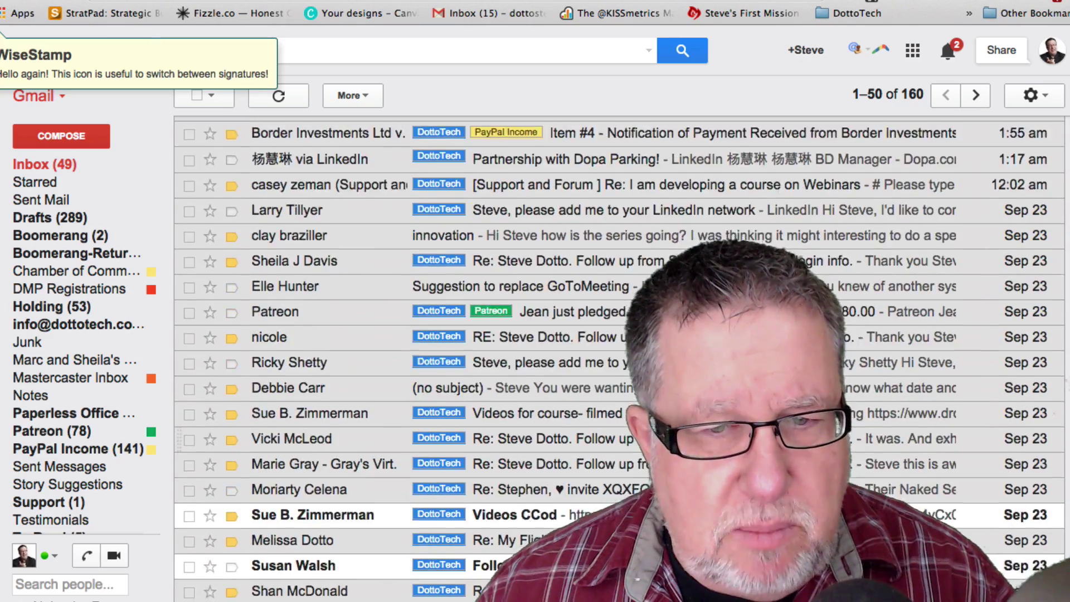
scroll(898, 208, "down", 1)
scroll(898, 208, "up", 1)
scroll(898, 207, "up", 5)
scroll(897, 207, "up", 4)
scroll(898, 207, "up", 1)
scroll(898, 208, "up", 1)
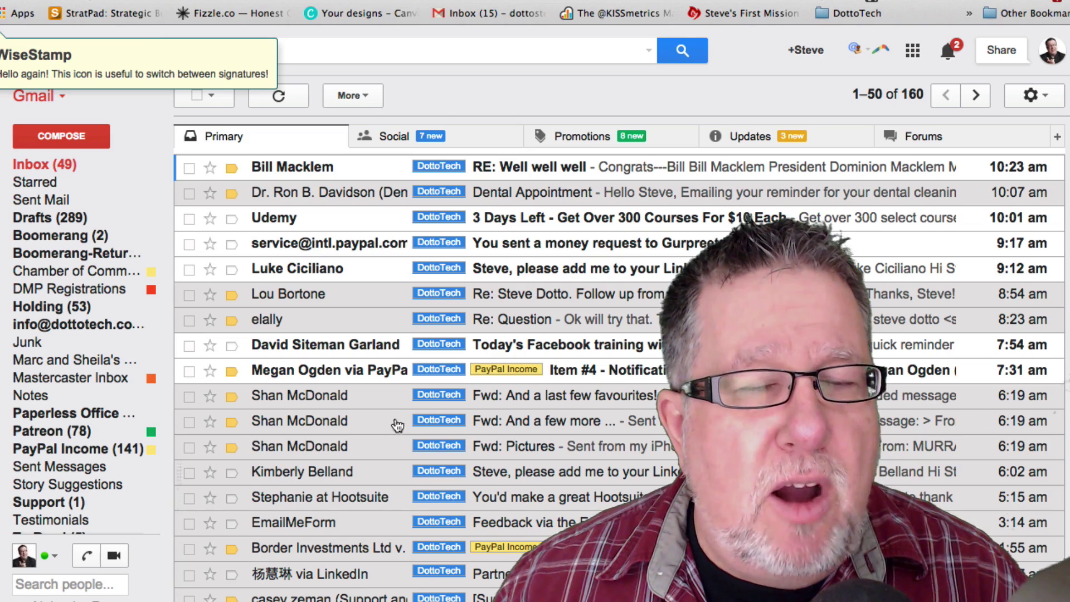
View the Social category, then Promotions with MarketingProfs, Travelocity and Fiverr messages.
left_click(456, 137)
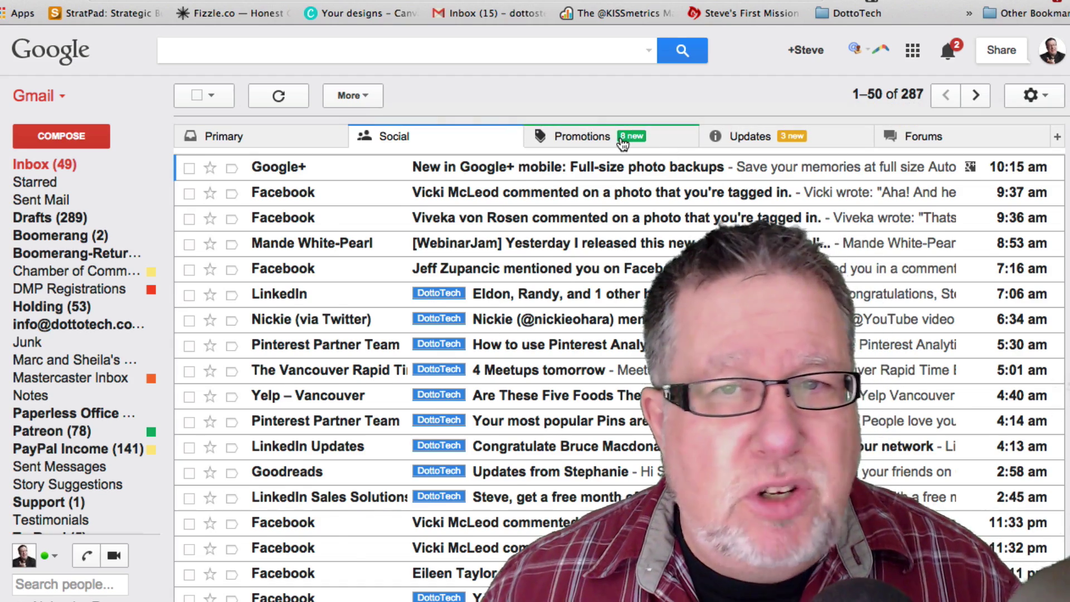
left_click(622, 144)
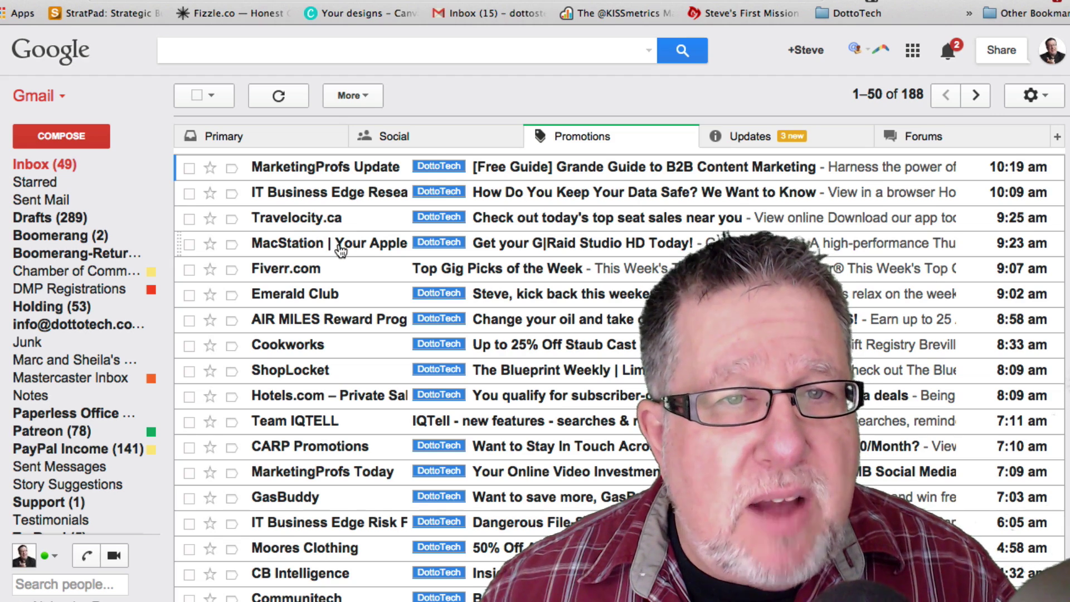
Drag the MacStation conversation onto Primary and accept routing its future messages there.
left_click_drag(339, 251, 273, 134)
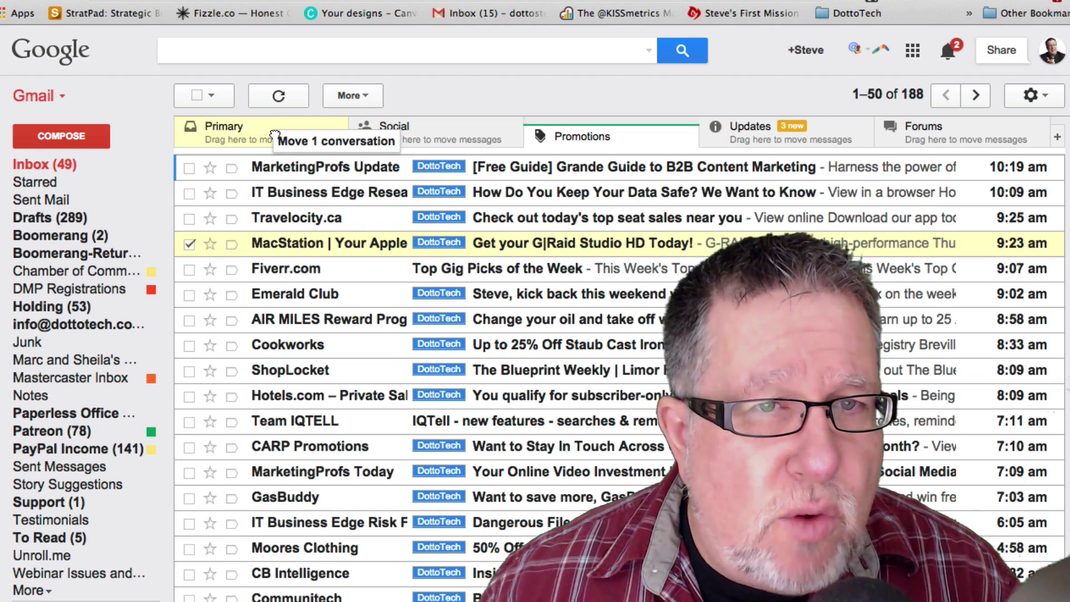
left_click_drag(274, 134, 276, 136)
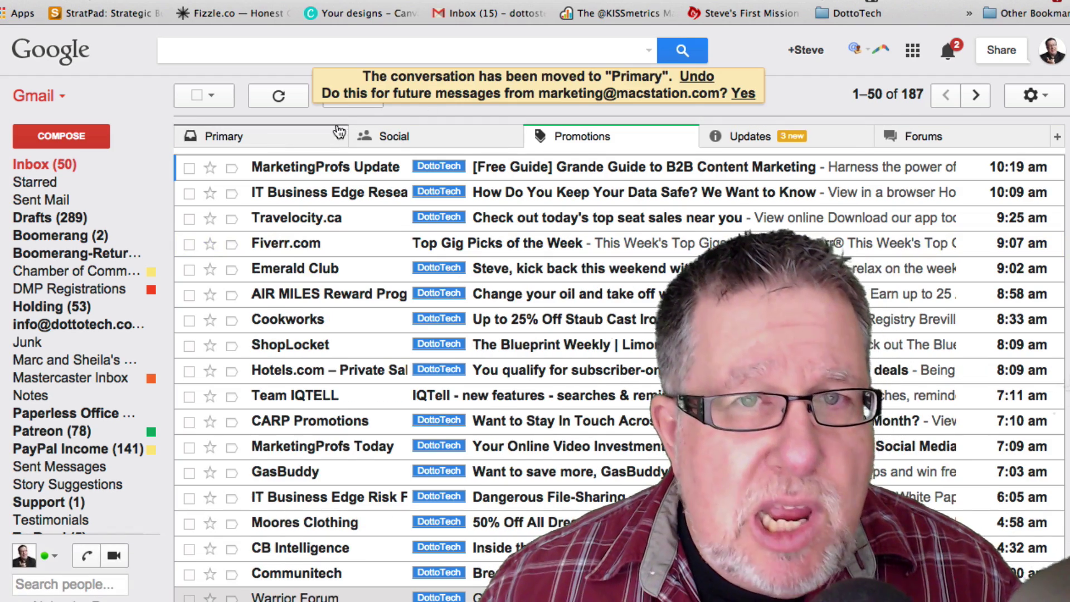
left_click(743, 94)
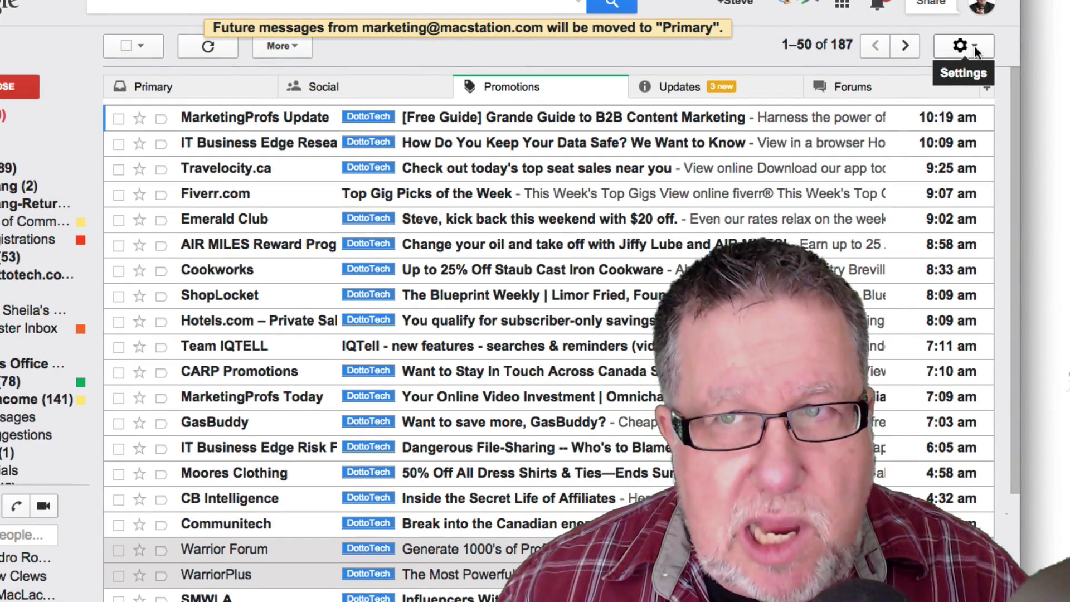
left_click(972, 48)
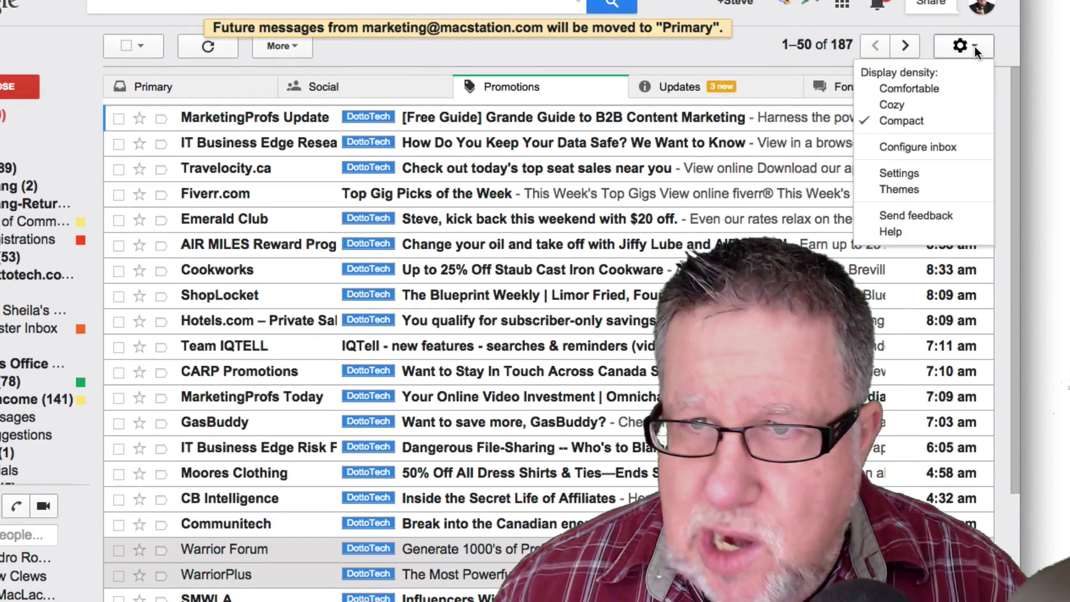
right_click(917, 144)
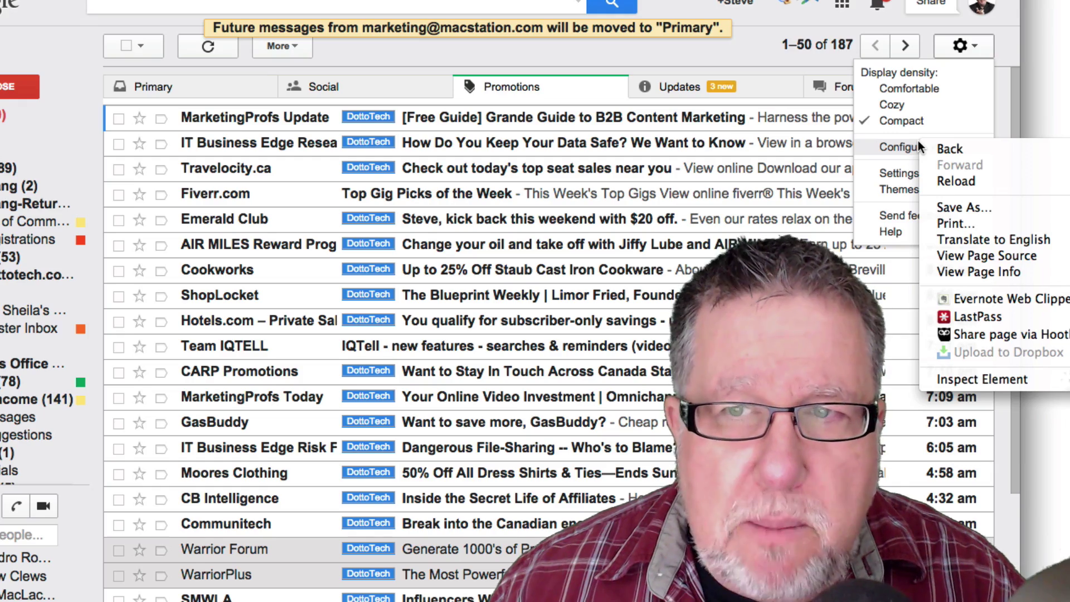
left_click(883, 145)
left_click(884, 148)
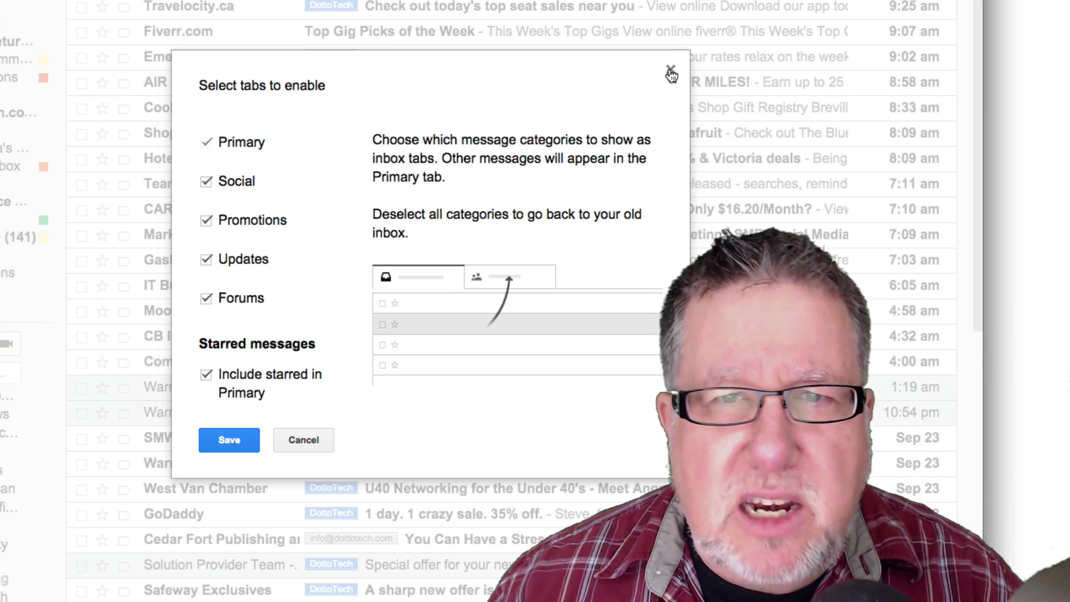
left_click(671, 75)
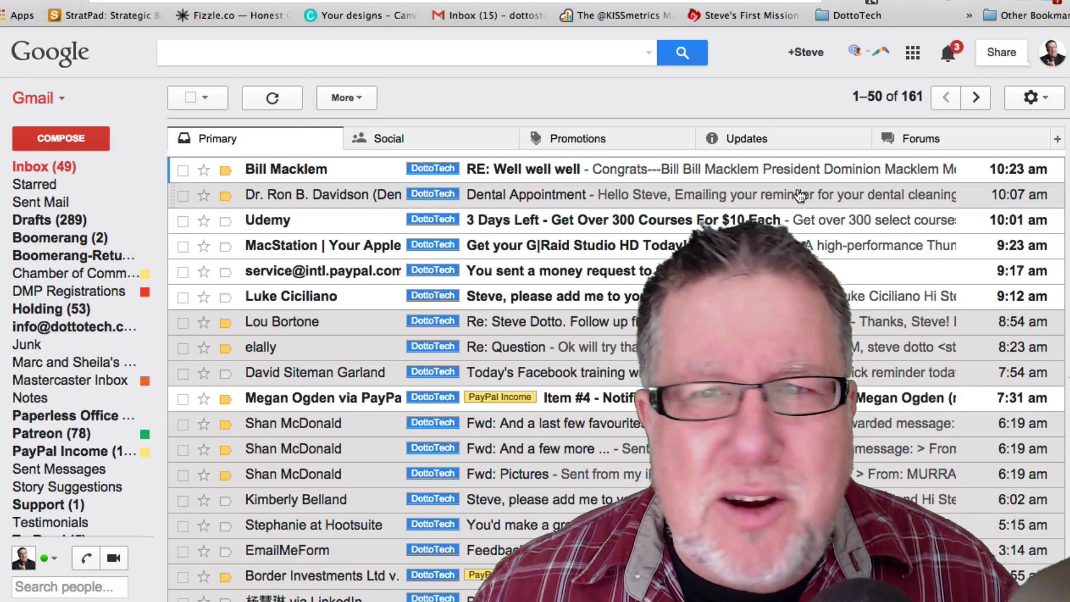
Open the Dental Appointment email and show its More actions menu.
left_click(800, 195)
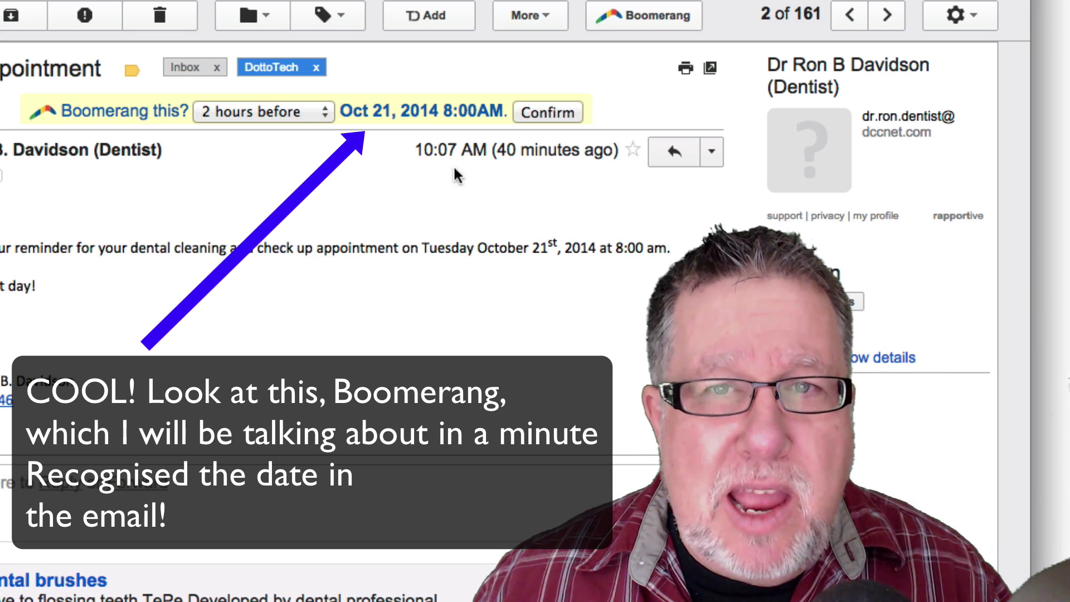
left_click(537, 16)
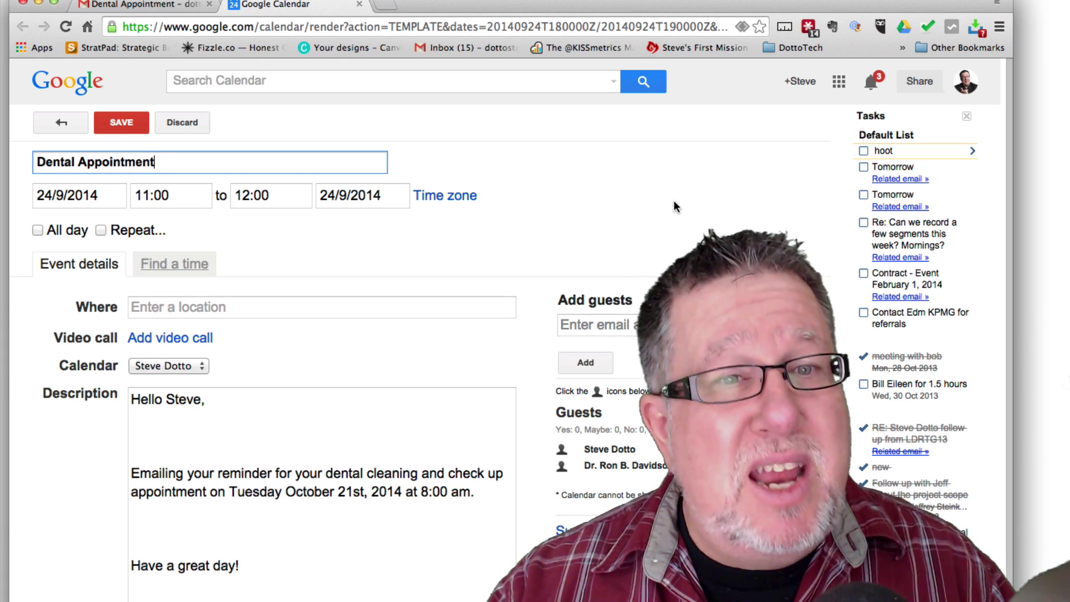
Save the event without guest invites, check it in the 20–26 Oct 2014 week, then return to Gmail.
left_click(122, 124)
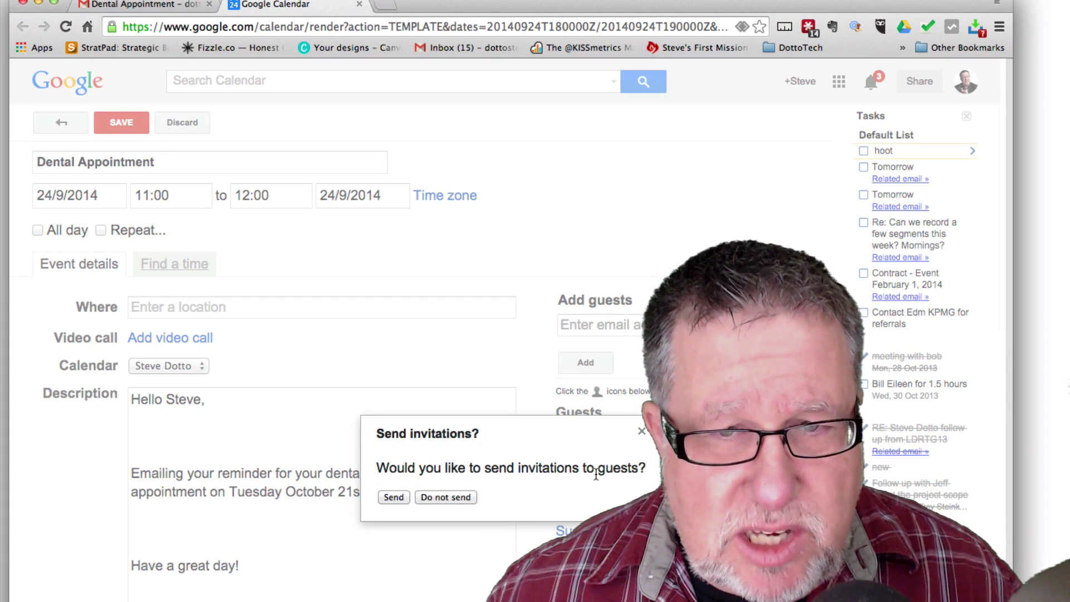
left_click(432, 496)
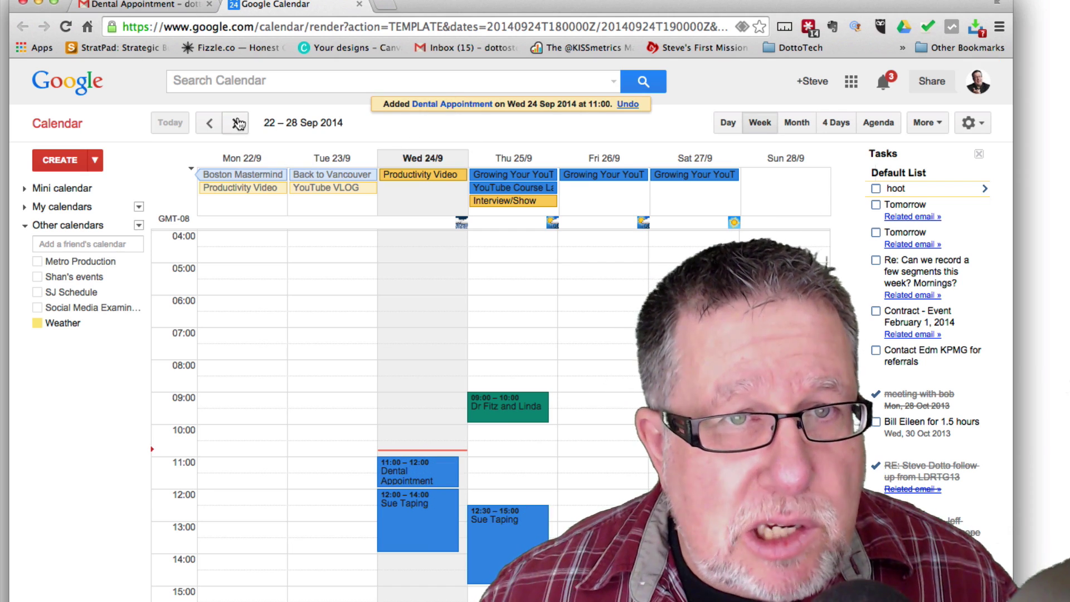
left_click(237, 123)
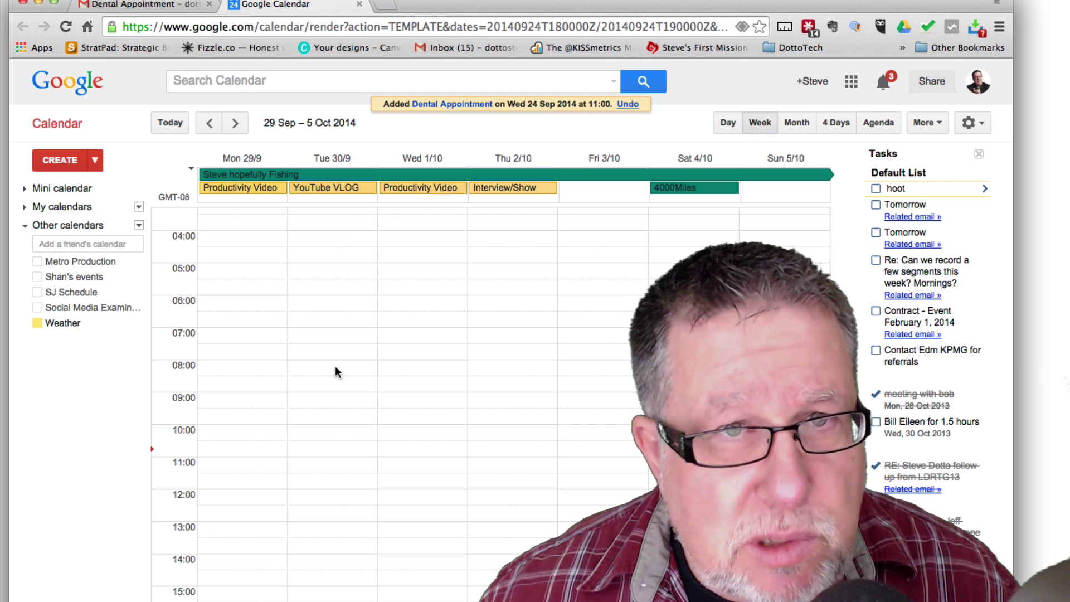
left_click(206, 125)
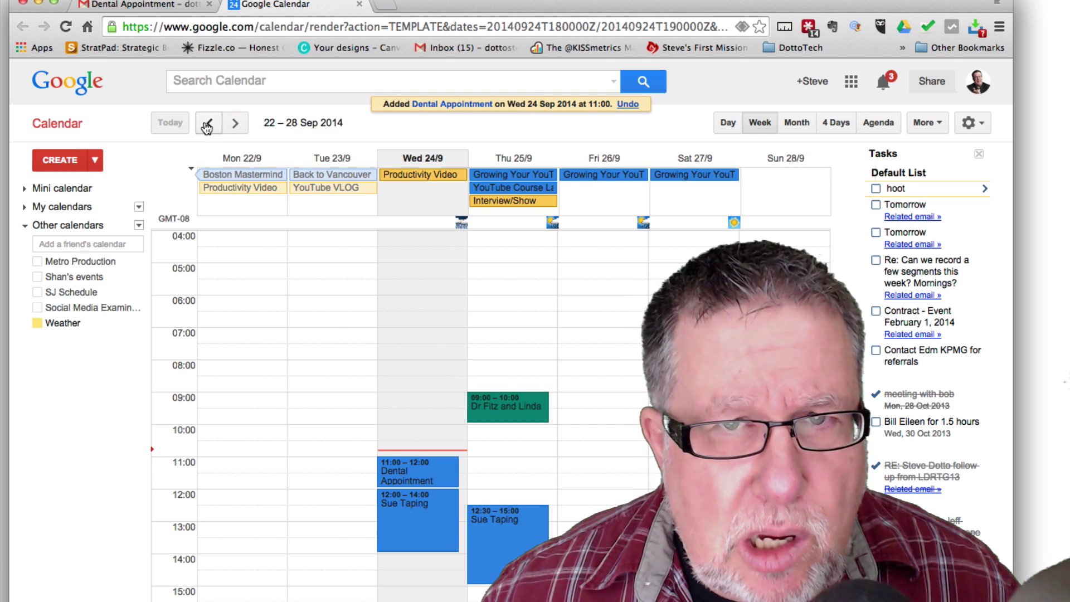
left_click(237, 124)
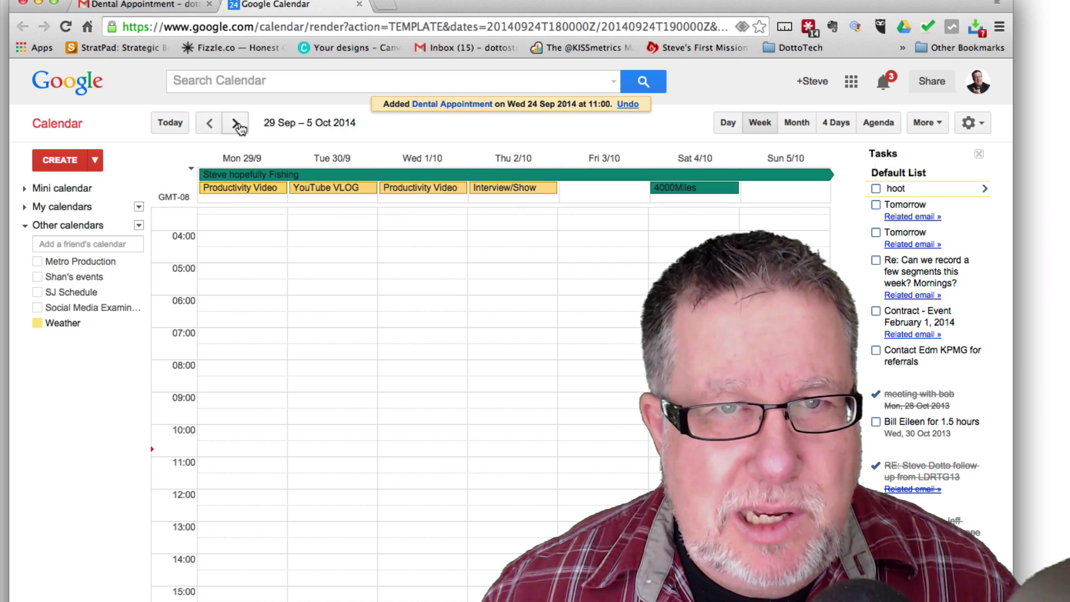
left_click(238, 123)
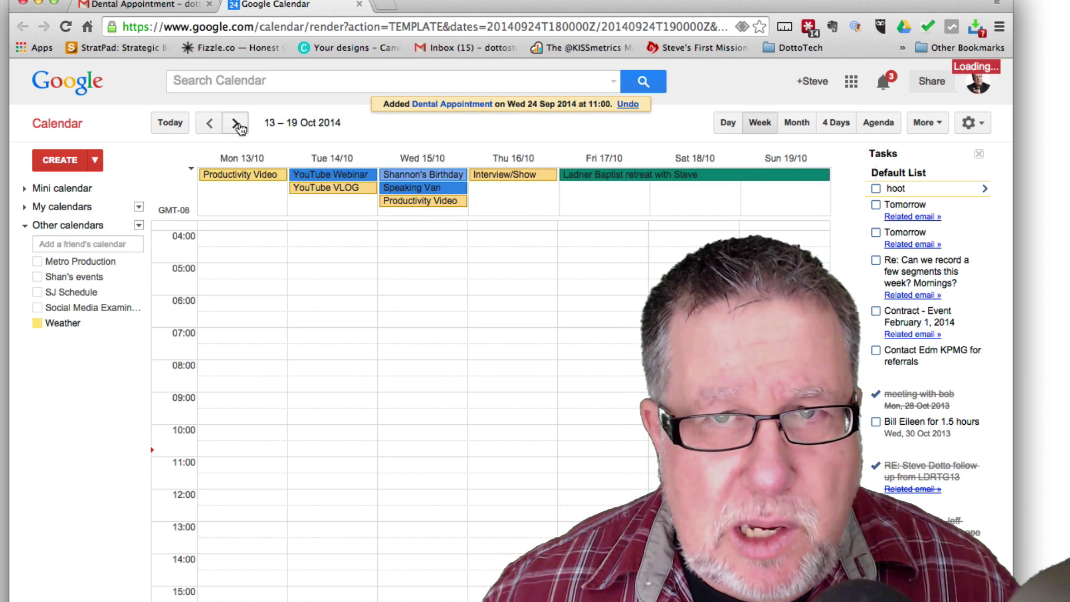
left_click(237, 123)
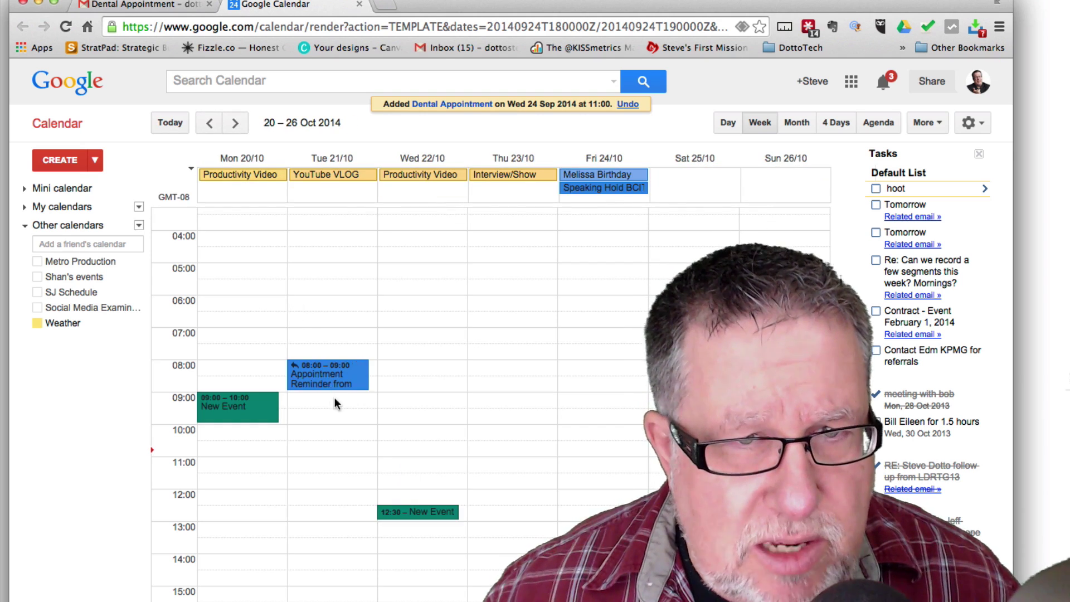
left_click(322, 377)
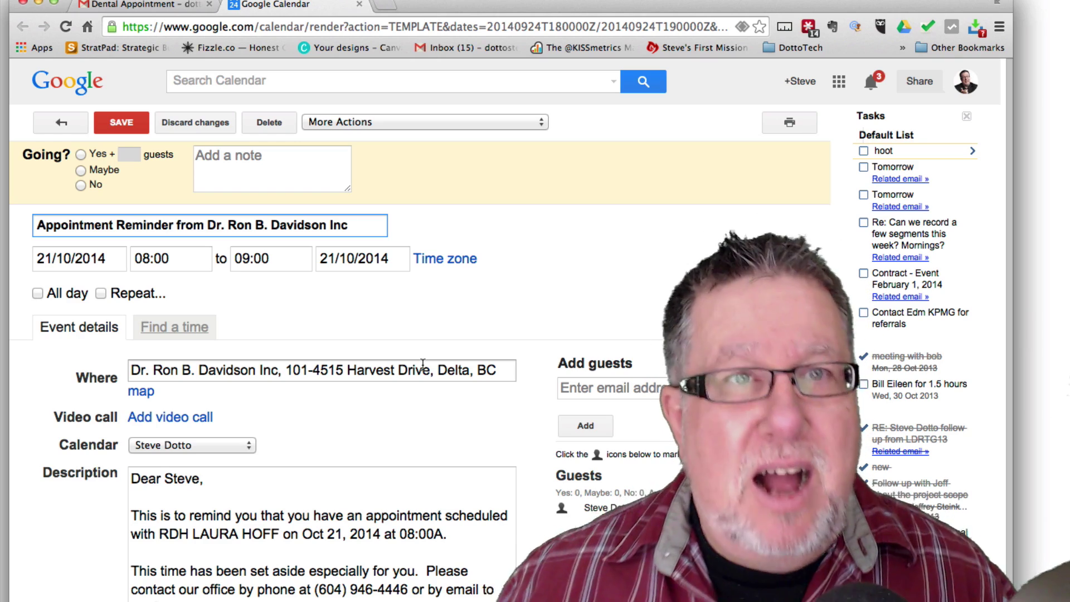
left_click(142, 5)
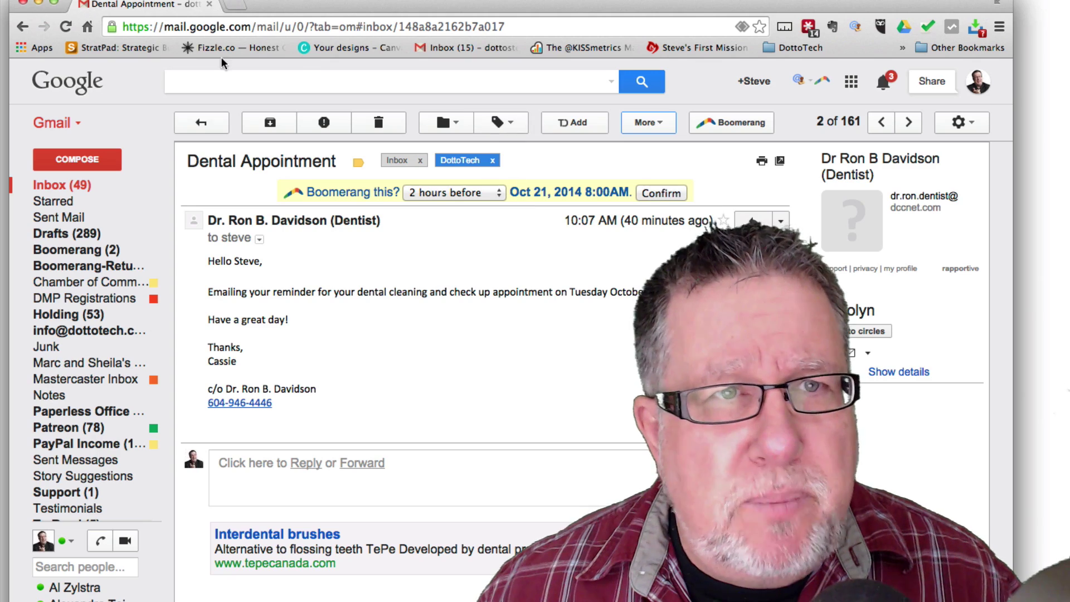
left_click(61, 185)
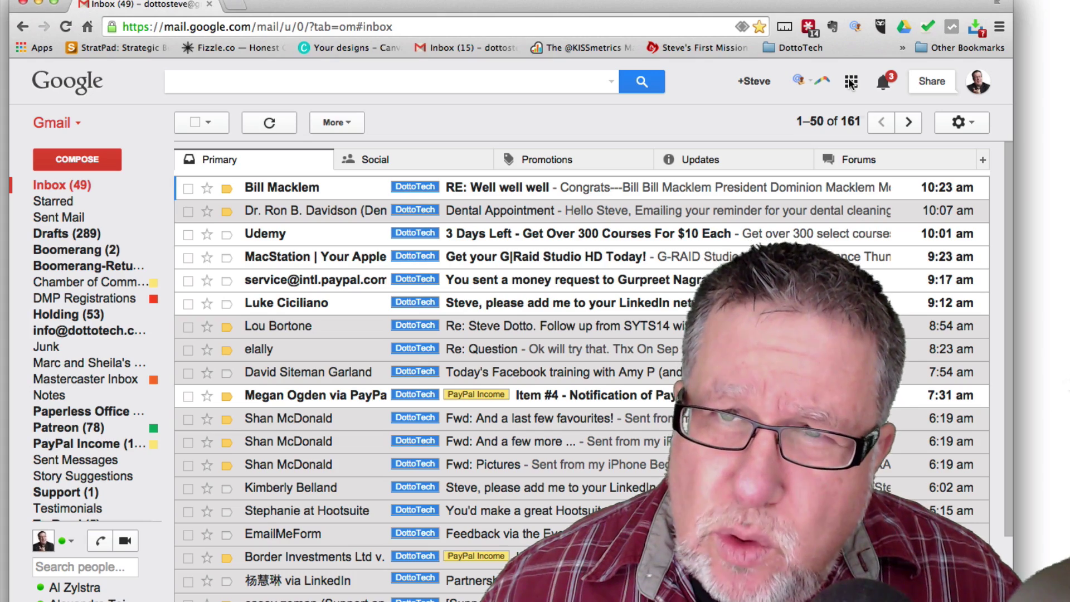
left_click(850, 82)
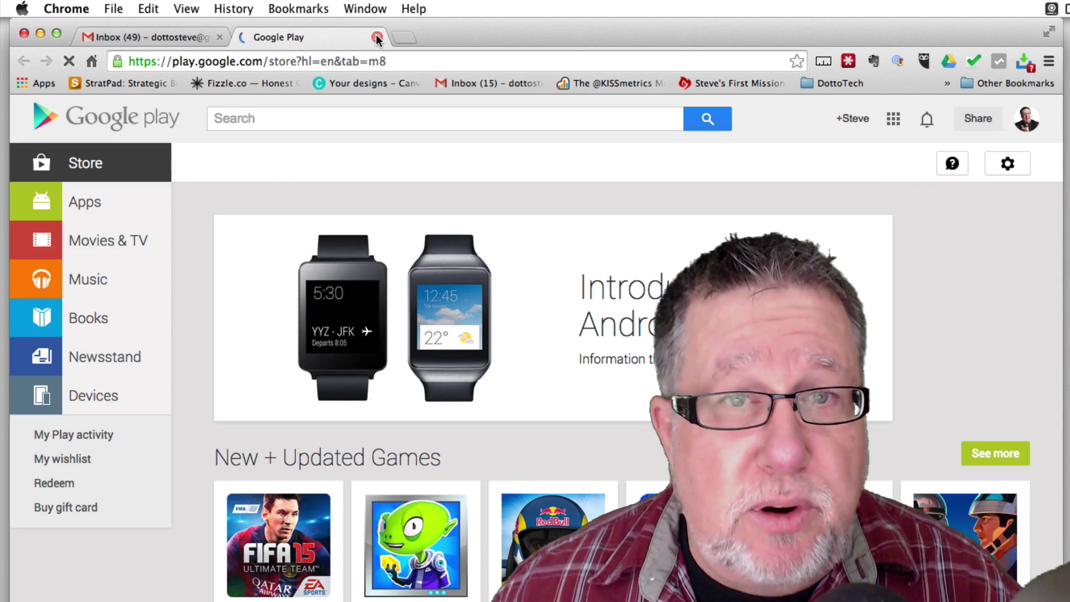
left_click(377, 37)
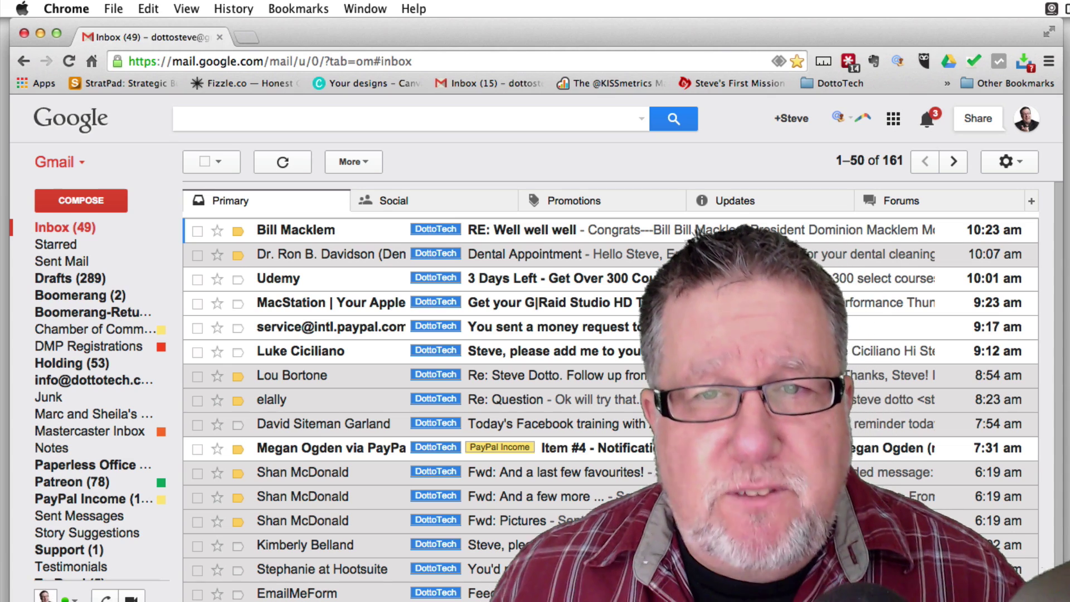
Open the Boomerang dropdown with Manage scheduled messages, settings and help.
left_click(865, 117)
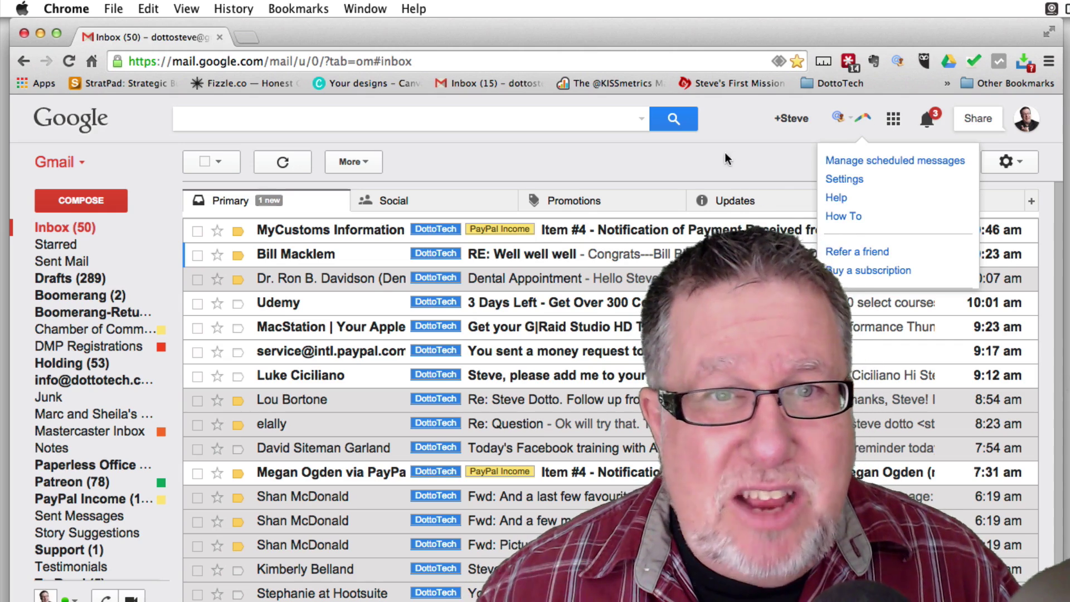
Start a blank message and show Boomerang's Send Later options, defaulting to 9/26/2014 8:00 AM.
left_click(84, 203)
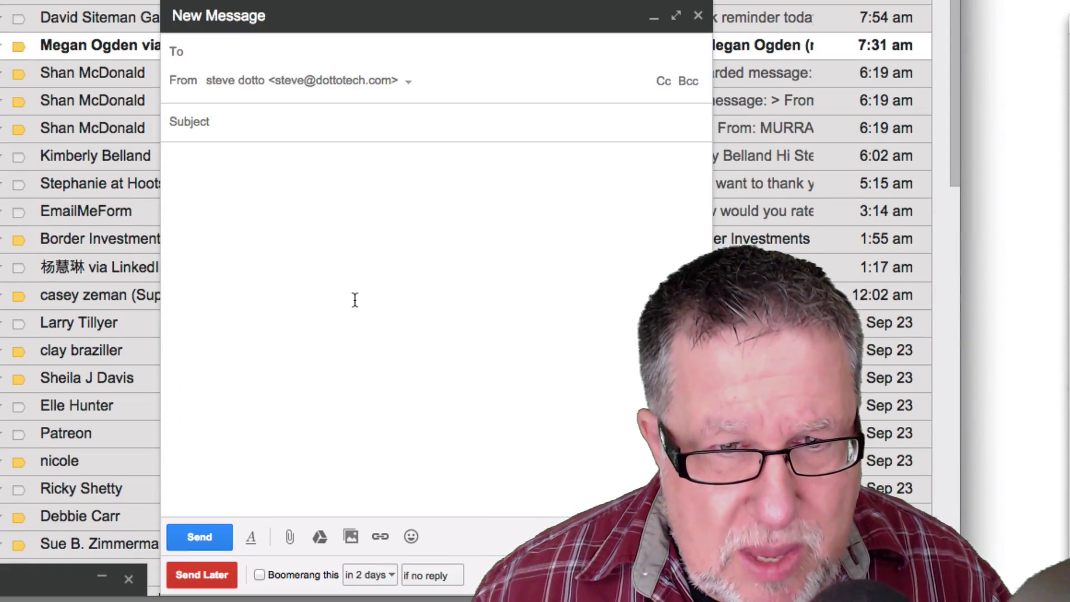
left_click(352, 232)
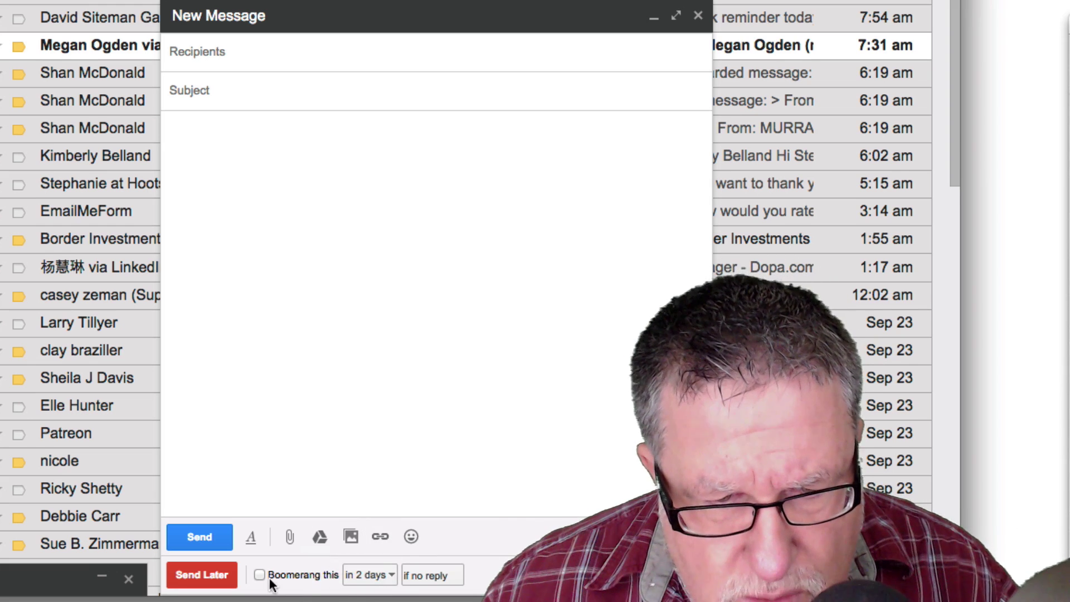
left_click(221, 580)
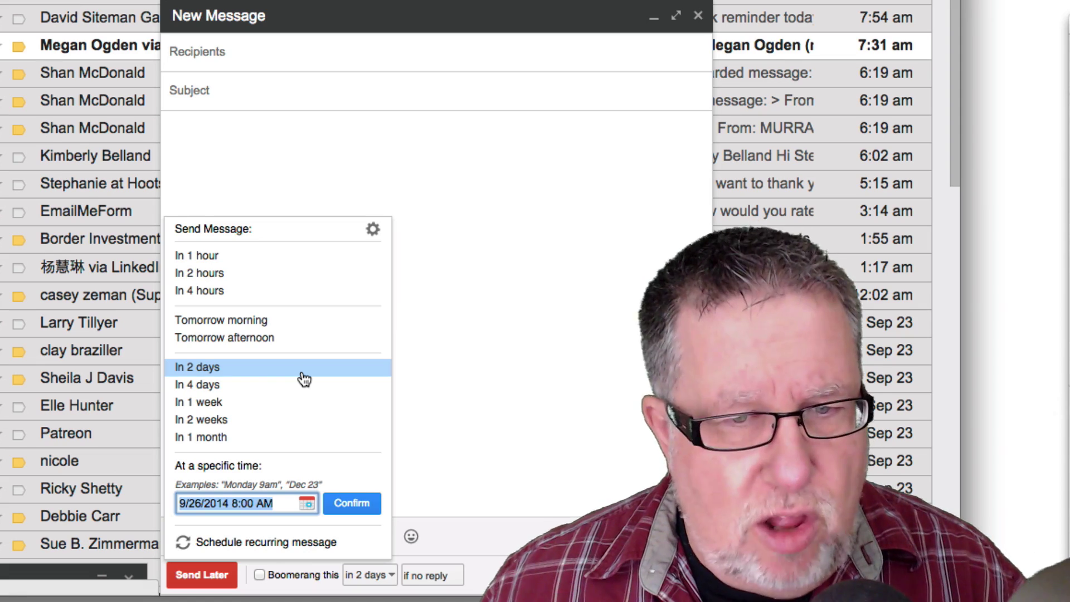
left_click(325, 308)
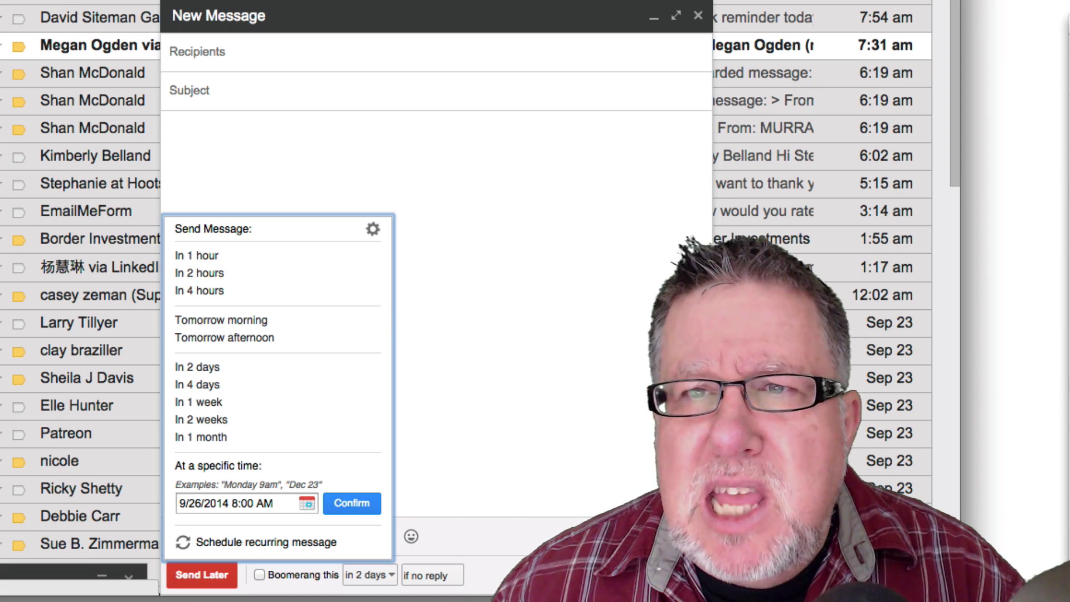
Discard the blank draft and open Lou Bortone's SYTS14 follow-up reply from the inbox.
key("Escape")
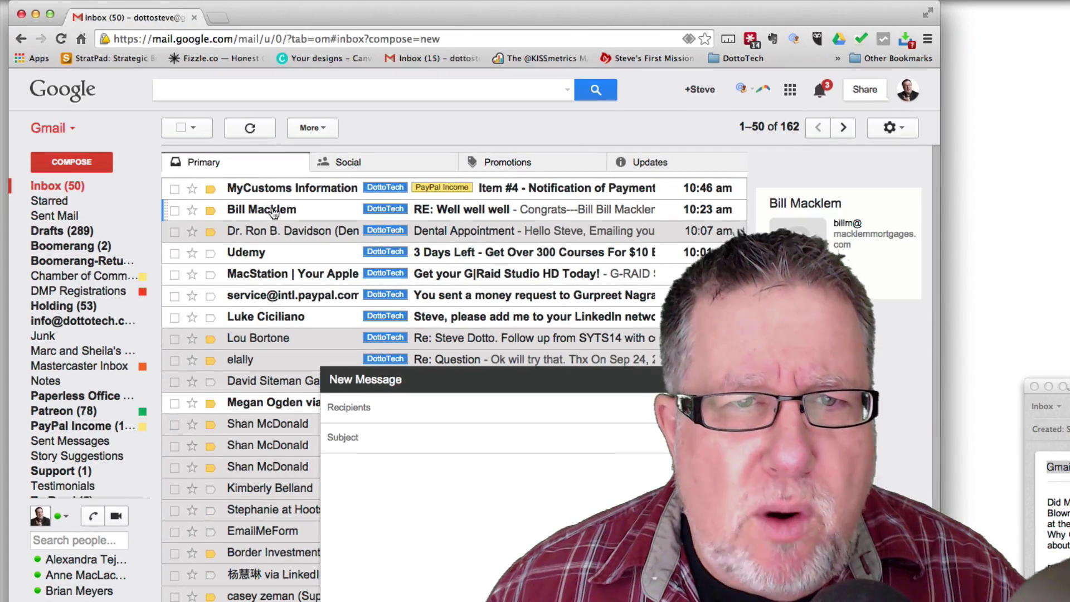
left_click(273, 213)
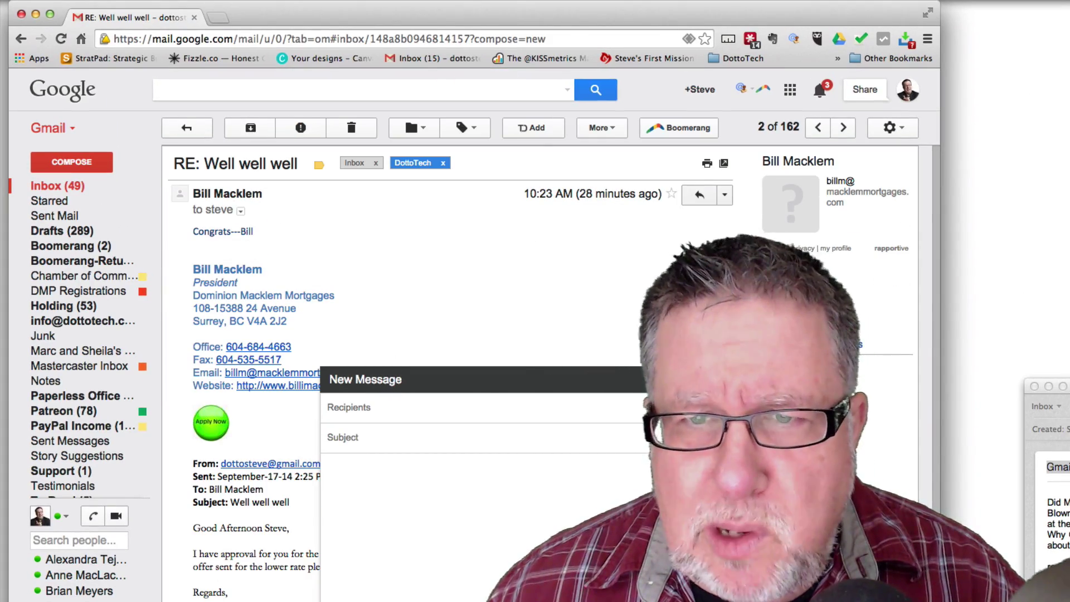
key("Escape")
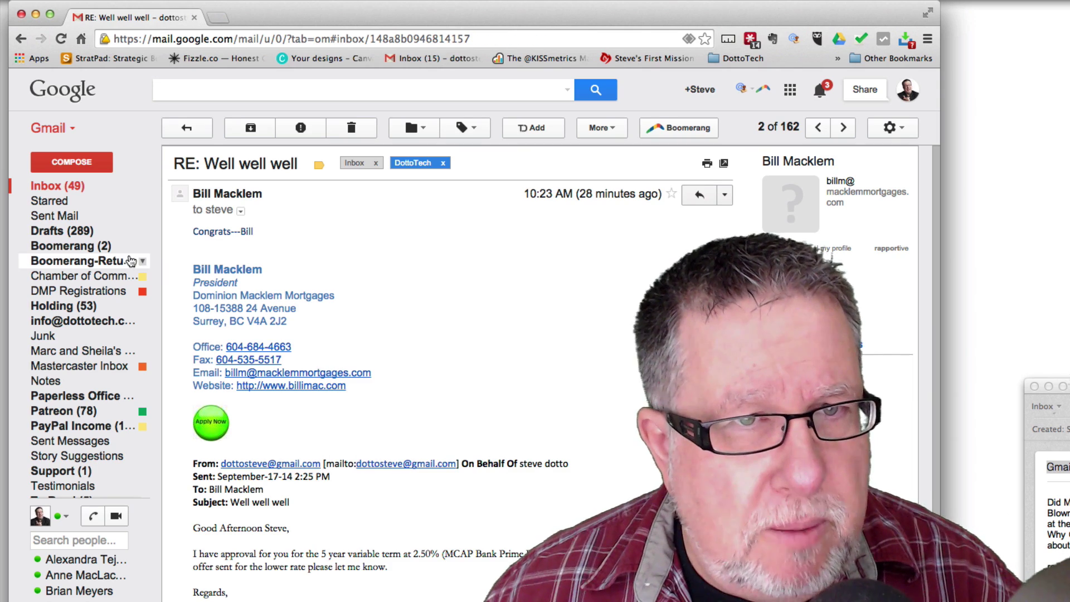
left_click(59, 185)
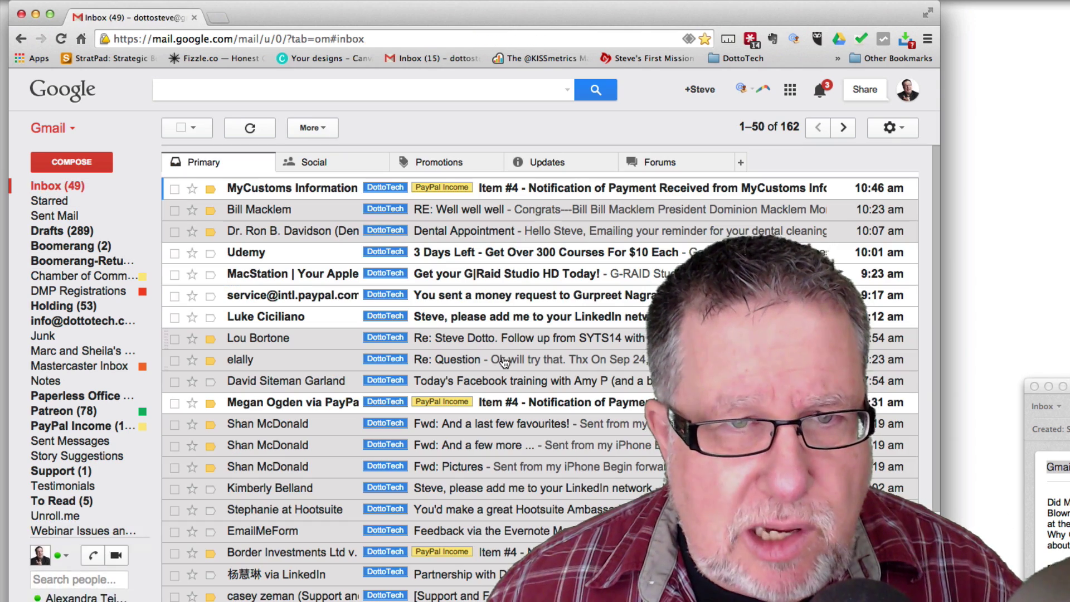
left_click(484, 335)
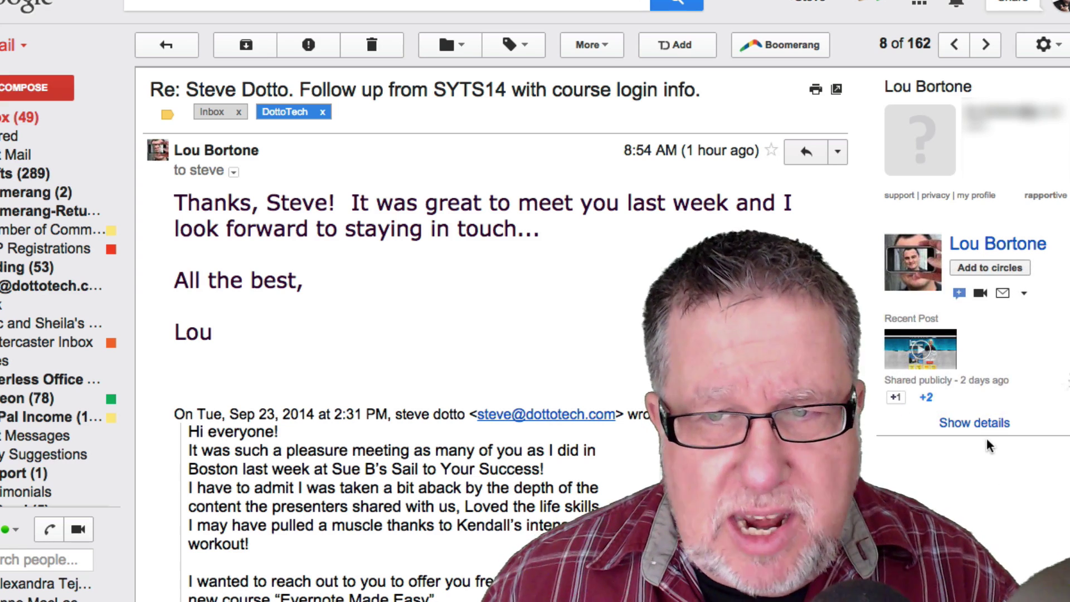
left_click(984, 430)
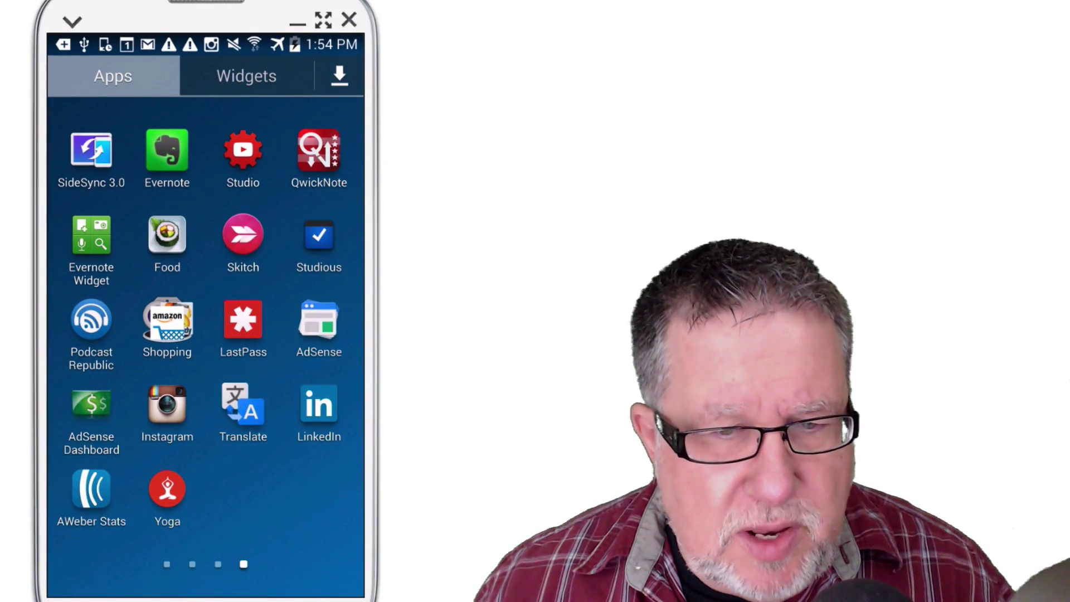
Open Gmail's Primary inbox and account drawer on the phone, then pull down notifications.
key("Escape")
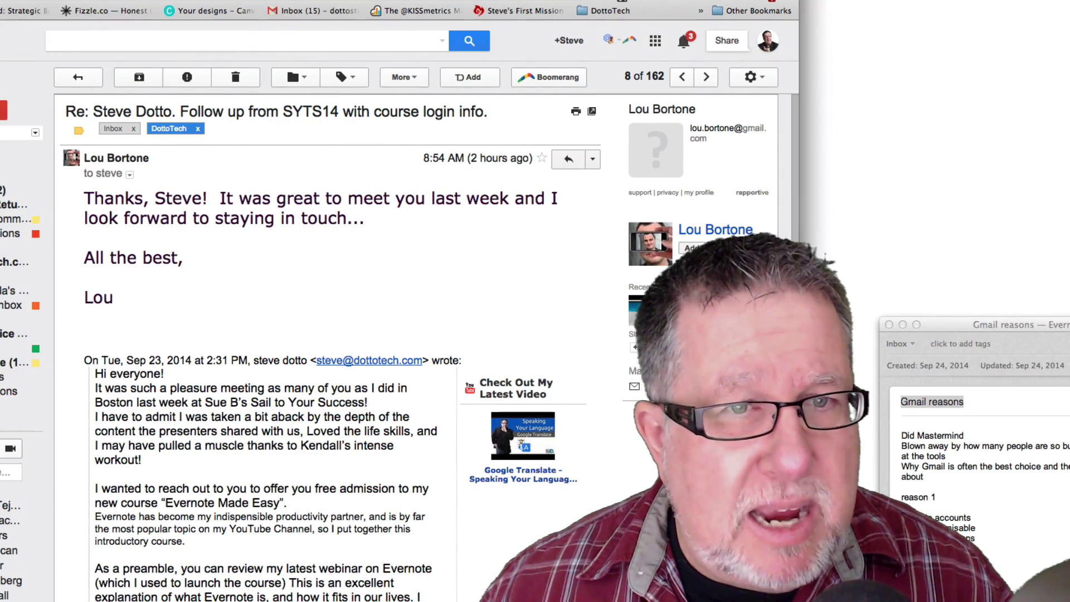
left_click(21, 133)
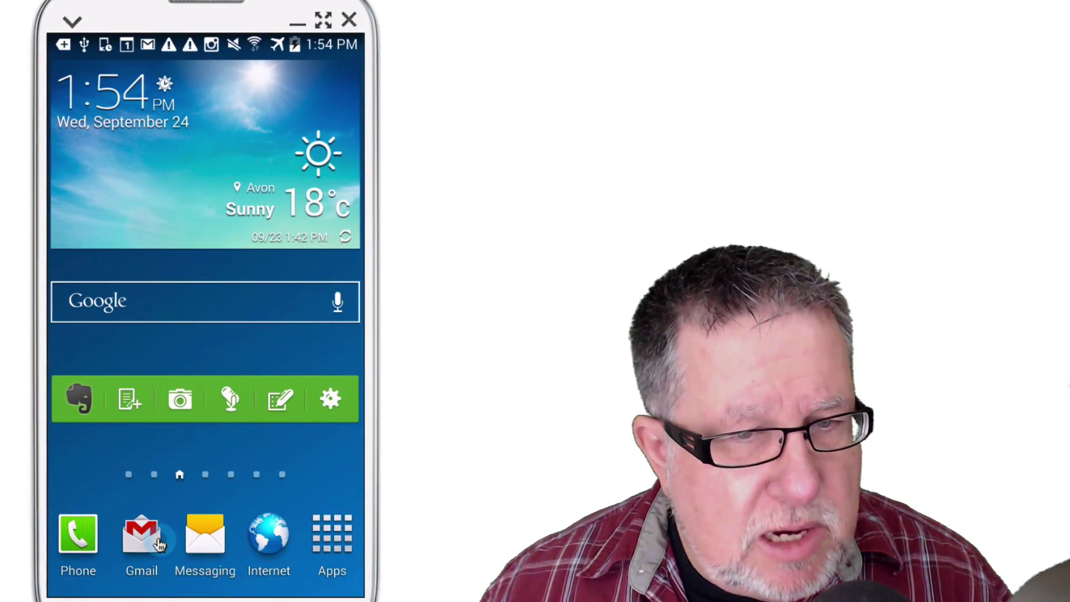
left_click(144, 547)
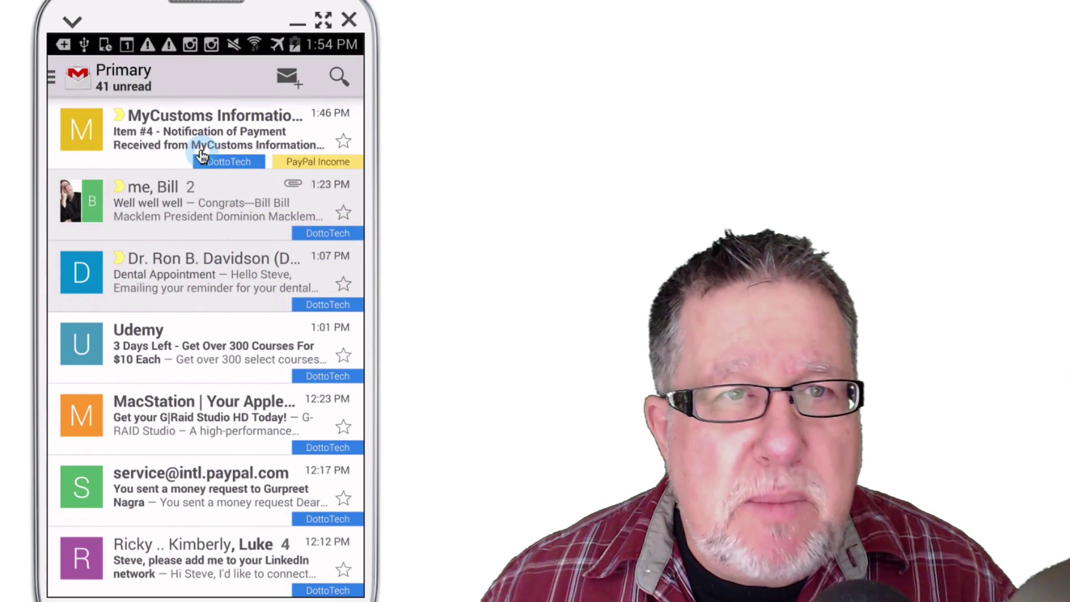
left_click(54, 80)
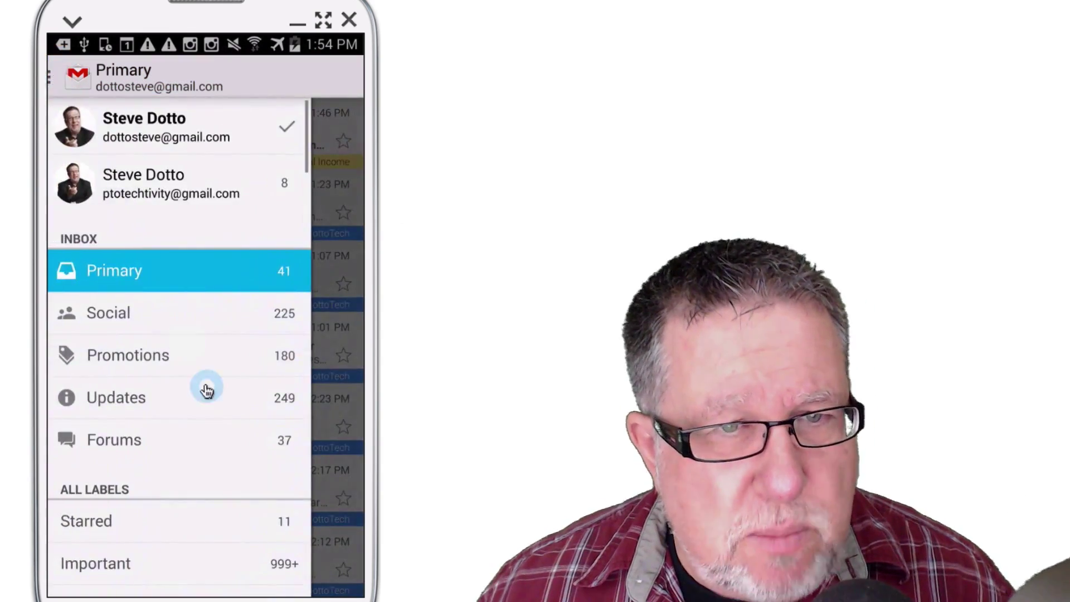
scroll(203, 337, "down", 2)
scroll(204, 339, "down", 5)
scroll(204, 338, "up", 7)
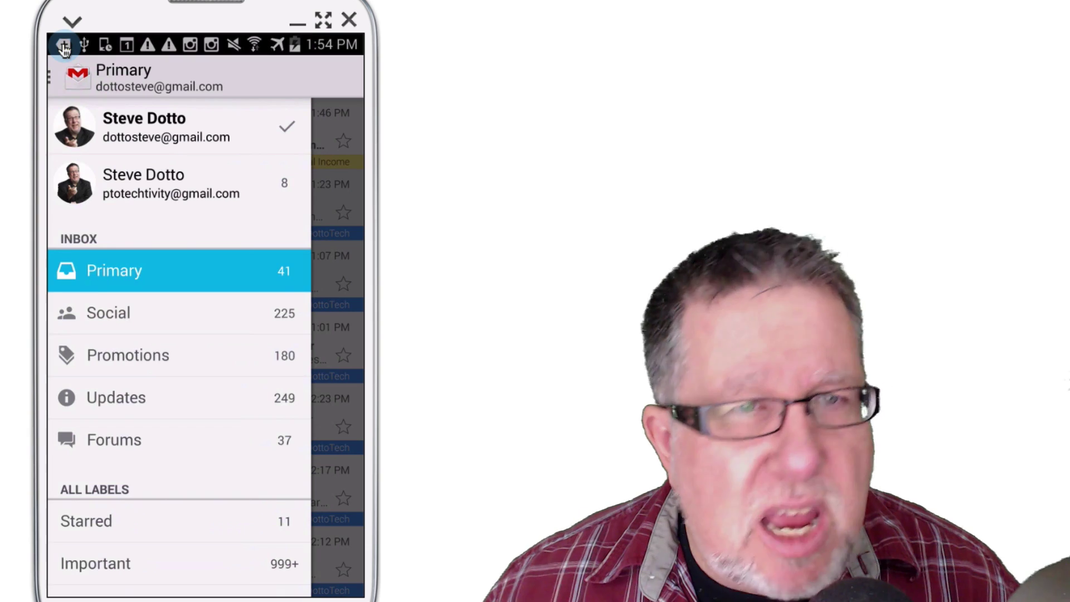
left_click_drag(64, 46, 268, 87)
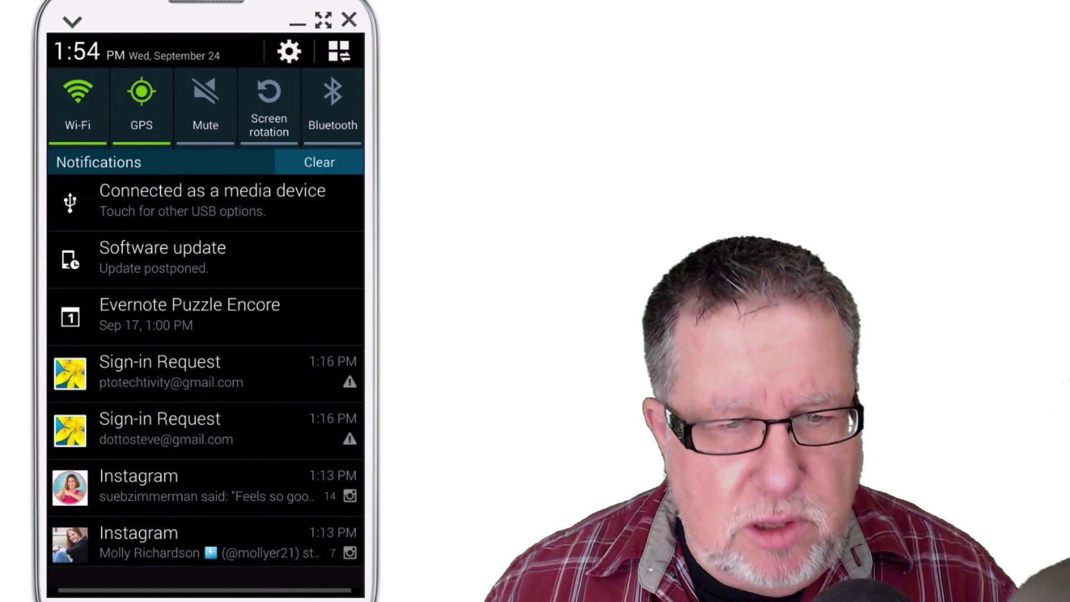
Dismiss the phone's notification shade, leaving it on the Android home screen.
left_click(221, 598)
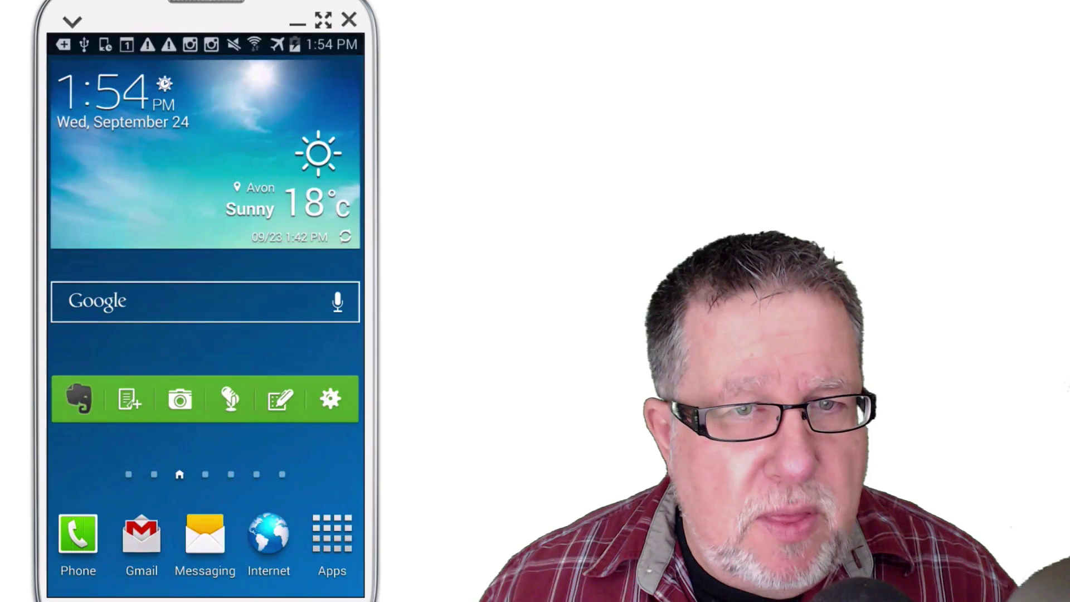